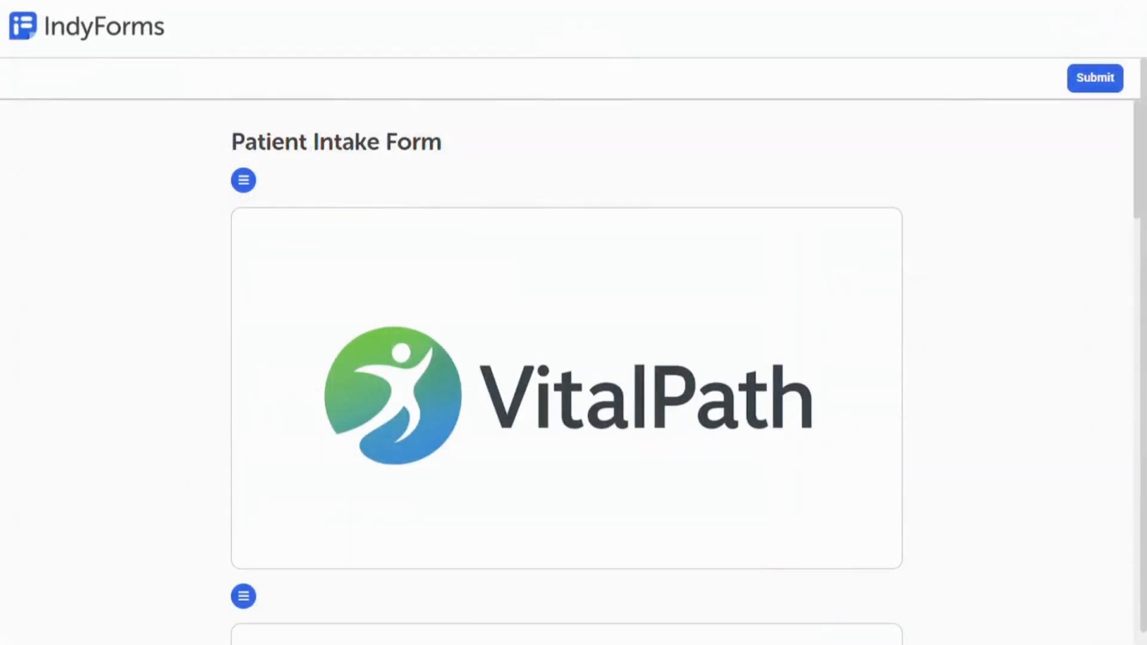
scroll(566, 358, "down", 20)
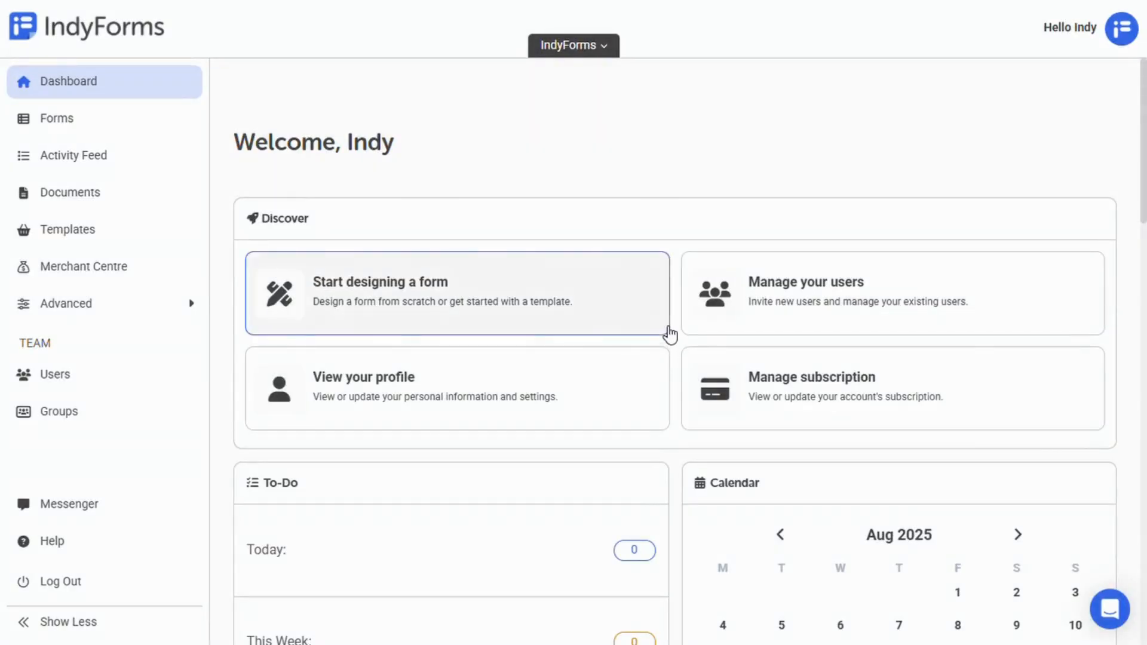
Step: Start a new form from scratch and title it 'Service Request Form'
left_click(667, 332)
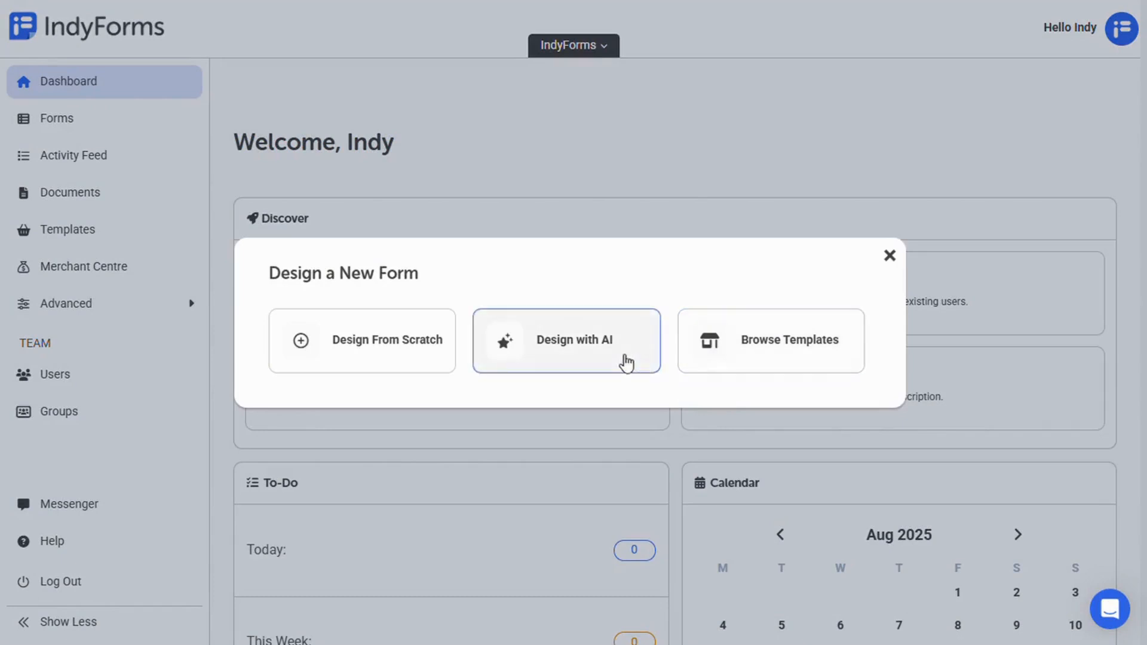
left_click(401, 376)
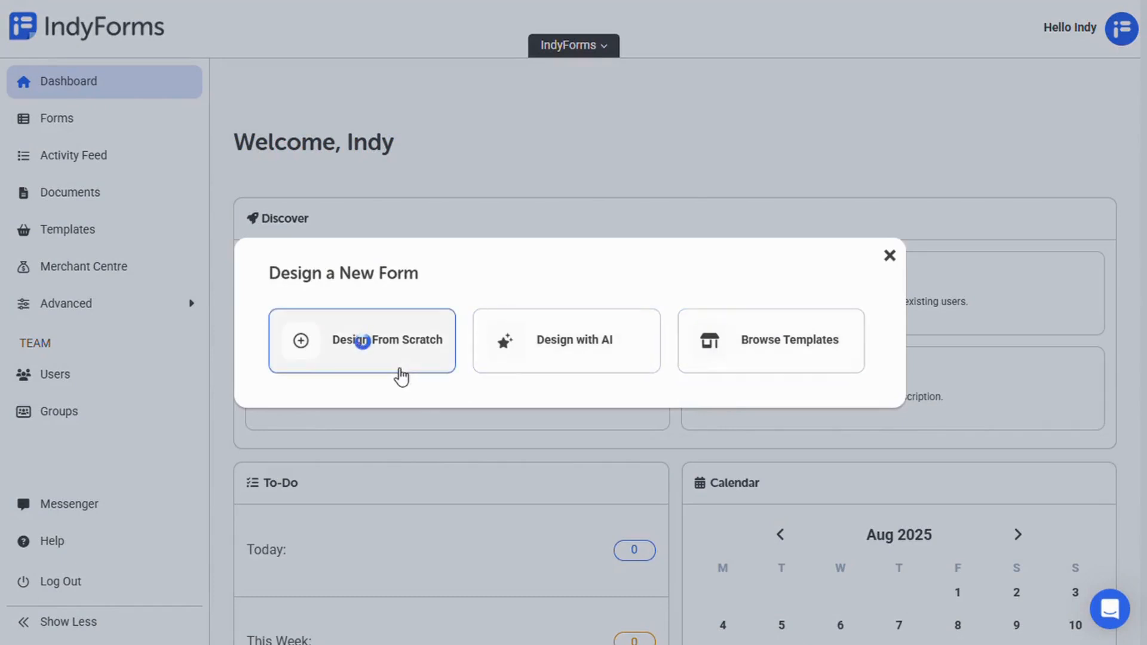
left_click(376, 208)
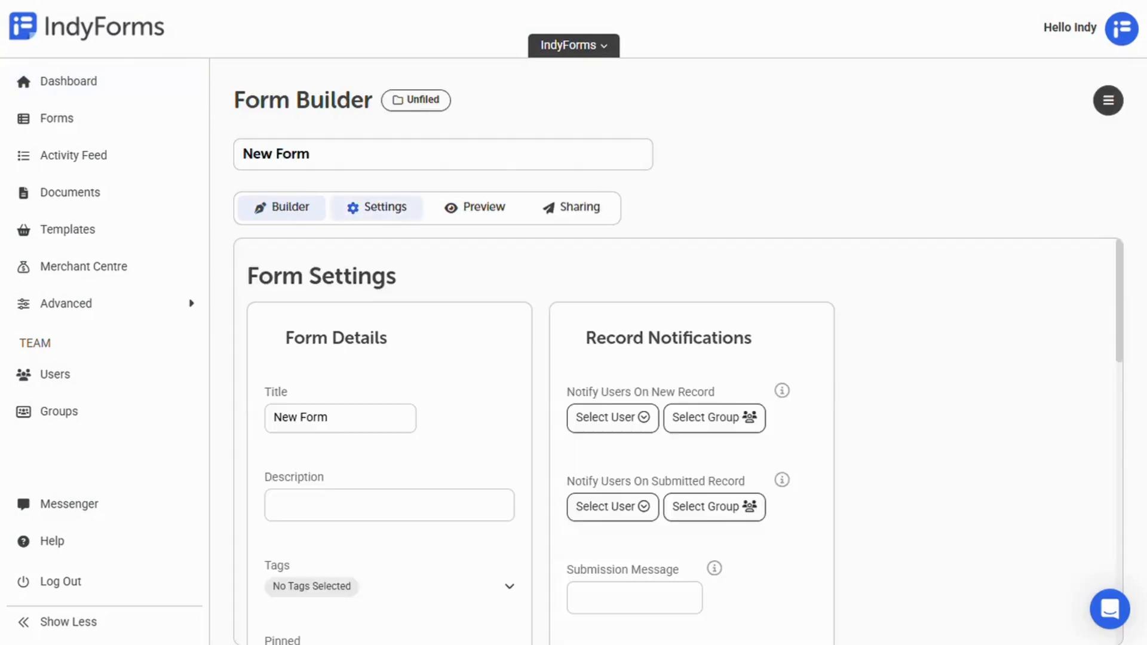
scroll(678, 442, "down", 8)
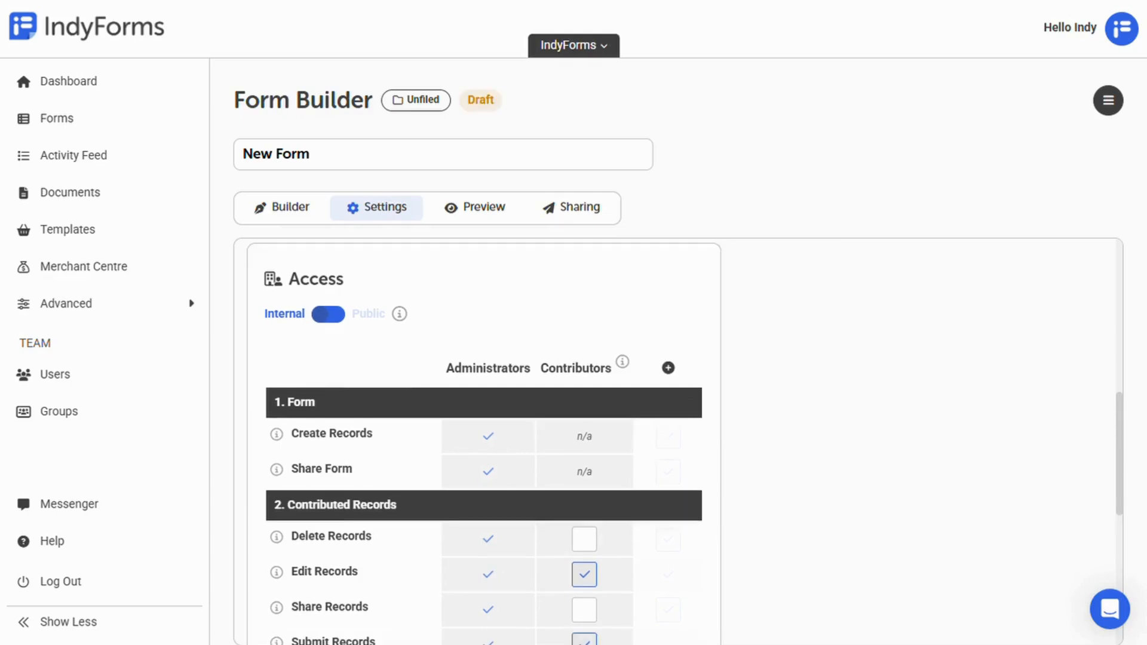
scroll(598, 442, "up", 8)
triple_click(384, 429)
type("Service Request Form")
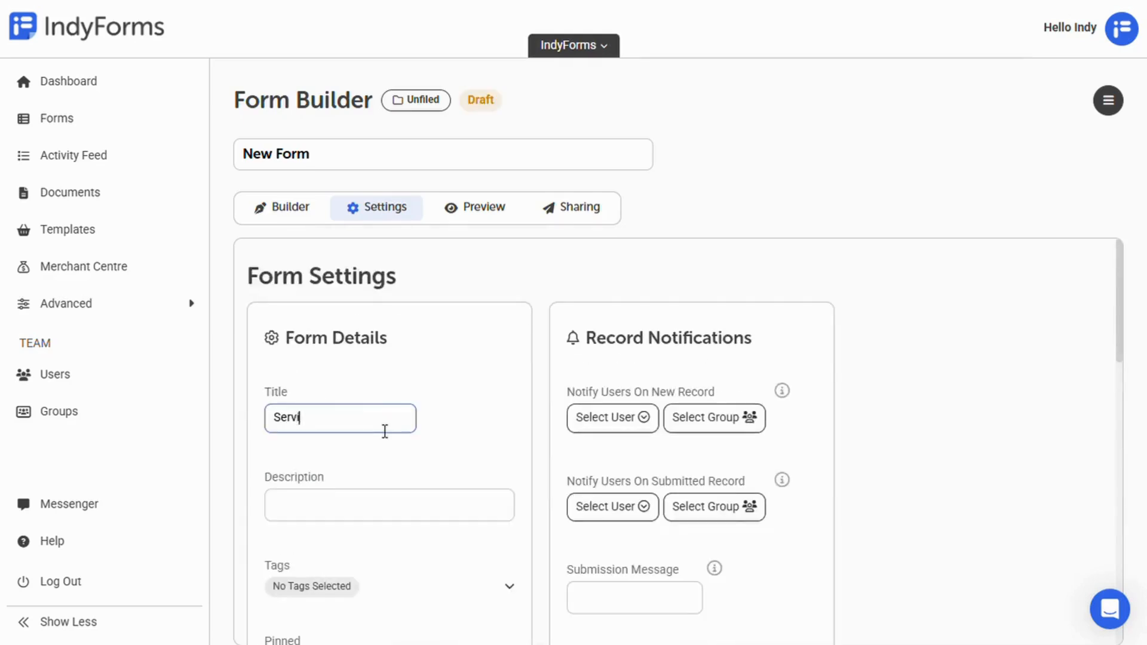
Step: Paste in the form description, tag it Operations, and pin it to the dashboard
scroll(463, 430, "down", 1)
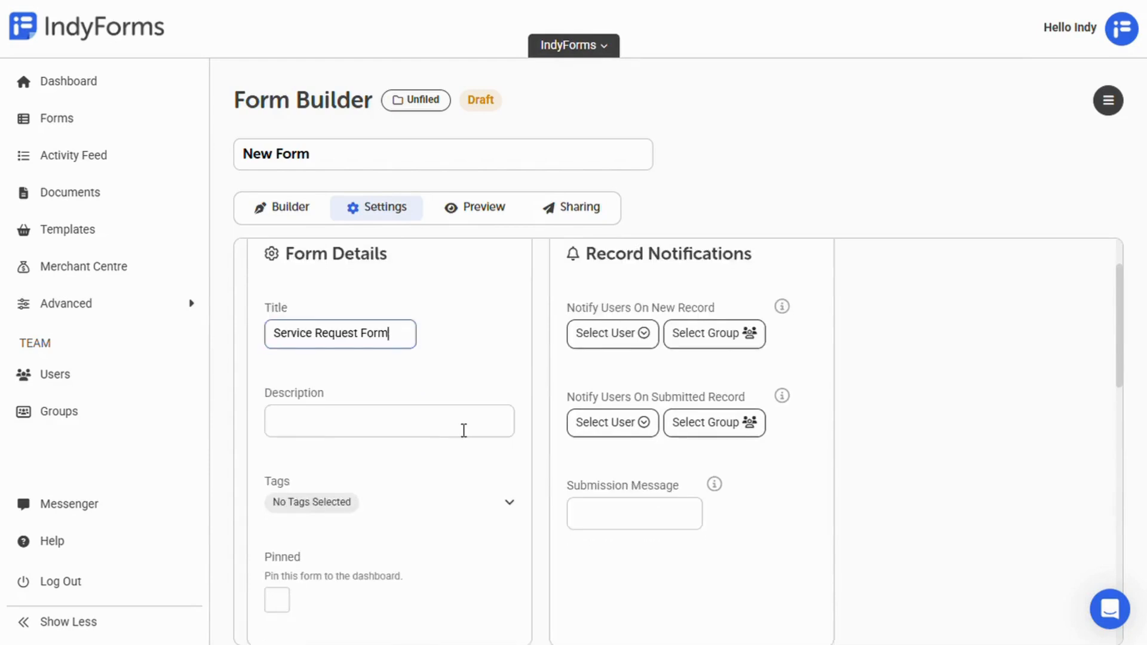
left_click(464, 430)
type("This Service Request Form is used to collect essential information from clients who wish to request installation, repair, consultation, or other services. It ensures that personal details, service preferences, and specific needs are clearly communicated, allowing the company to process requests efficiently and provide timely assistance. By completing and signing this form, clients authorize the service provider to proceed with scheduling and fulfilling the requested service.")
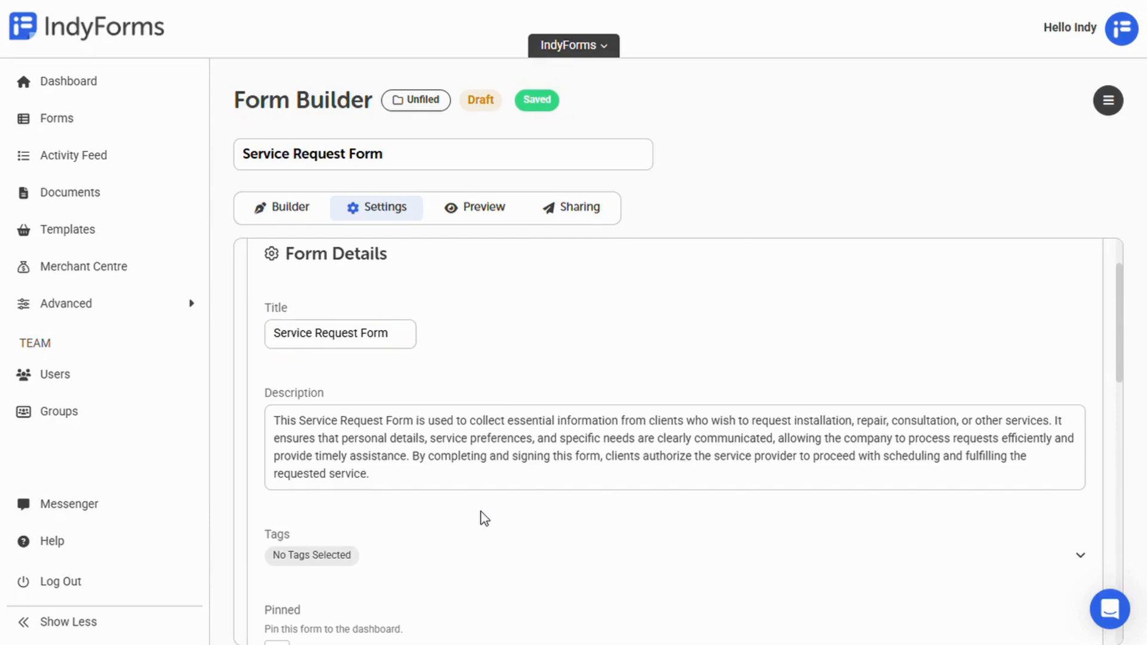
left_click(361, 556)
left_click(353, 509)
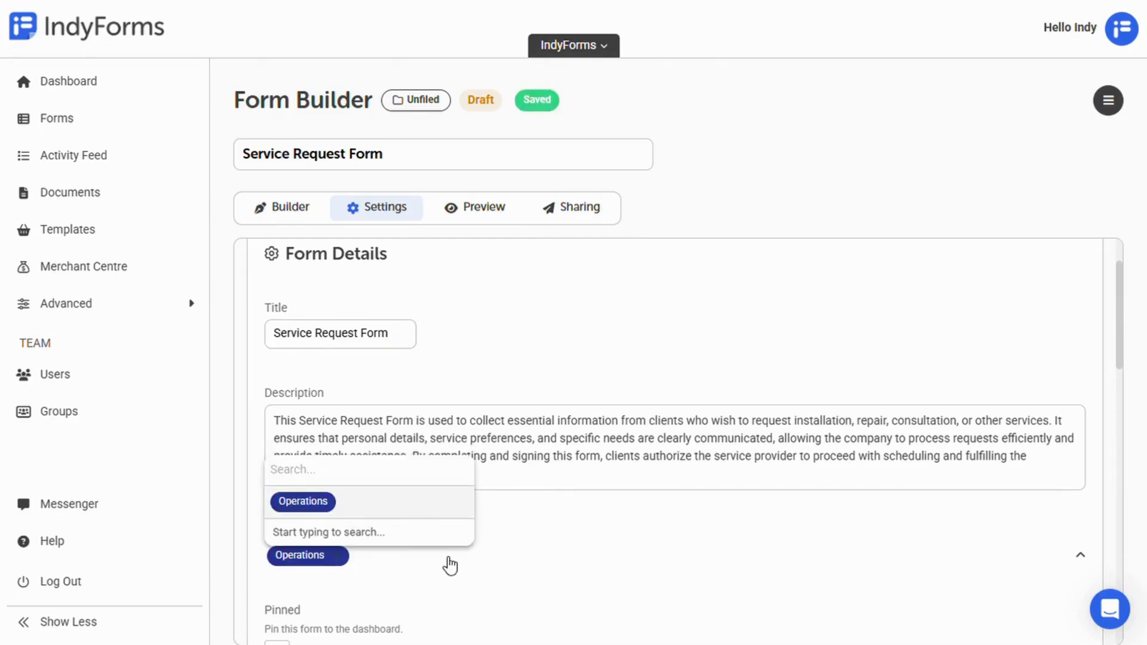
left_click(507, 569)
scroll(505, 569, "down", 3)
left_click(277, 486)
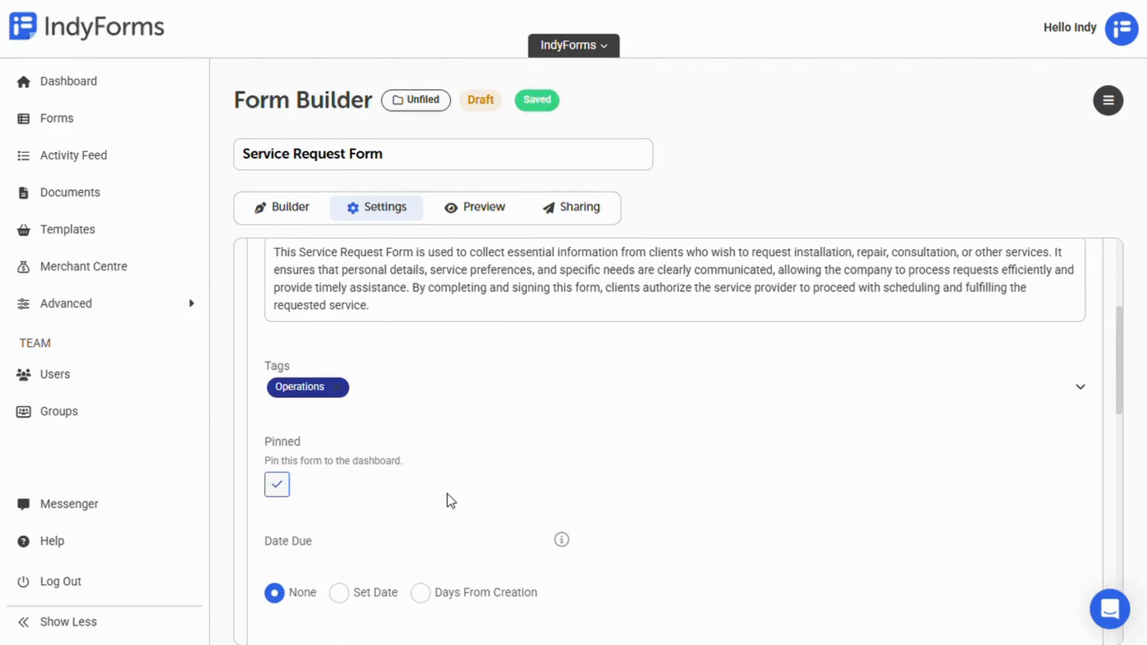
scroll(676, 352, "down", 1)
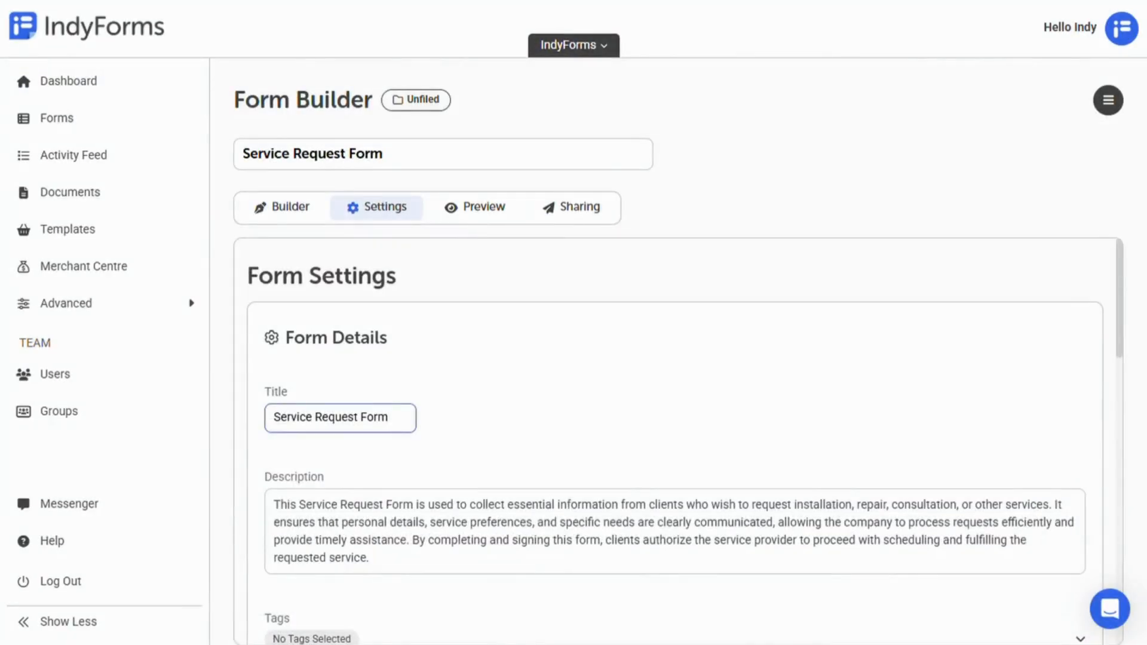
Step: Scroll down to the Record Notifications and Access settings
scroll(678, 442, "down", 10)
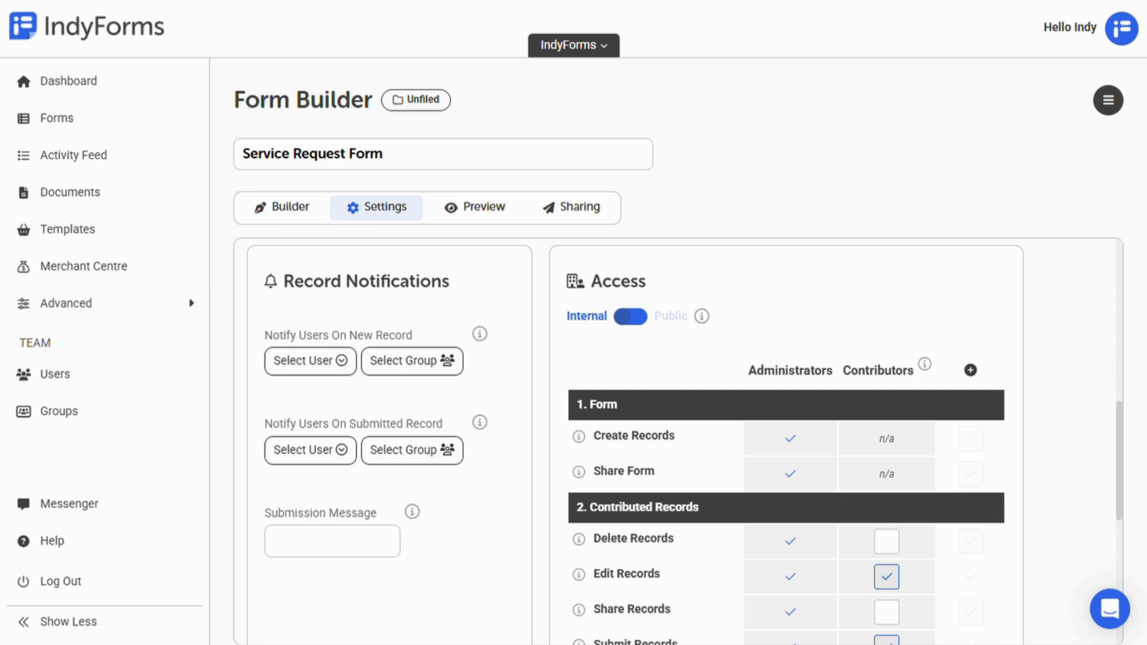
Step: Add a team member to New Record notifications and Project Alpha to Submitted Record notifications
left_click(344, 361)
left_click(413, 311)
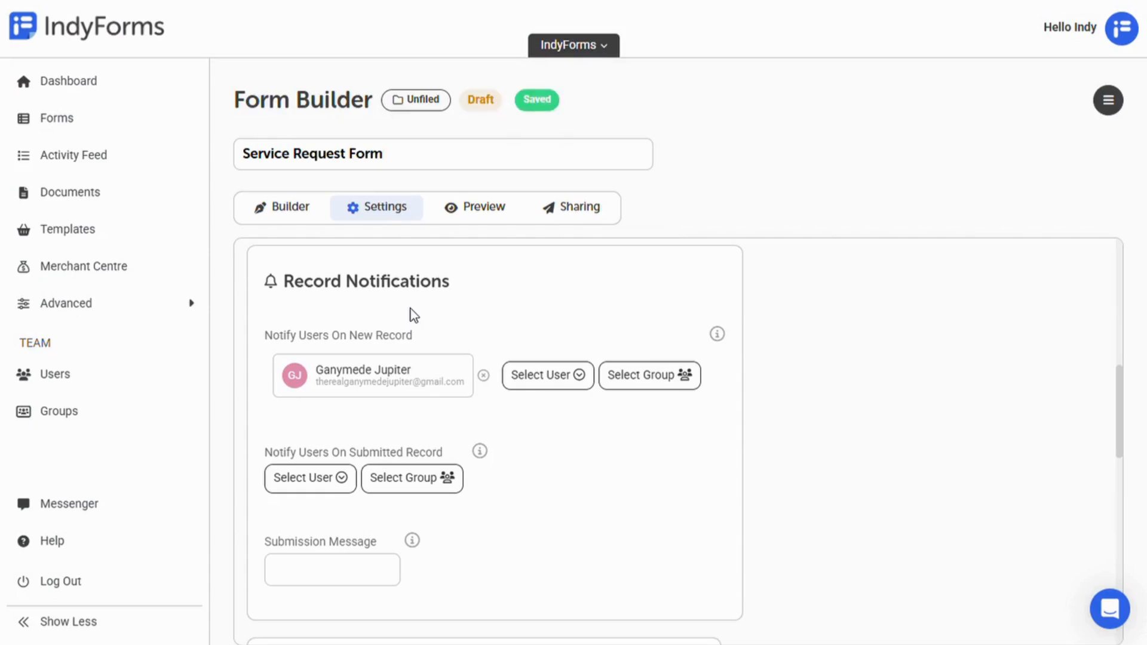
left_click(454, 480)
left_click(497, 348)
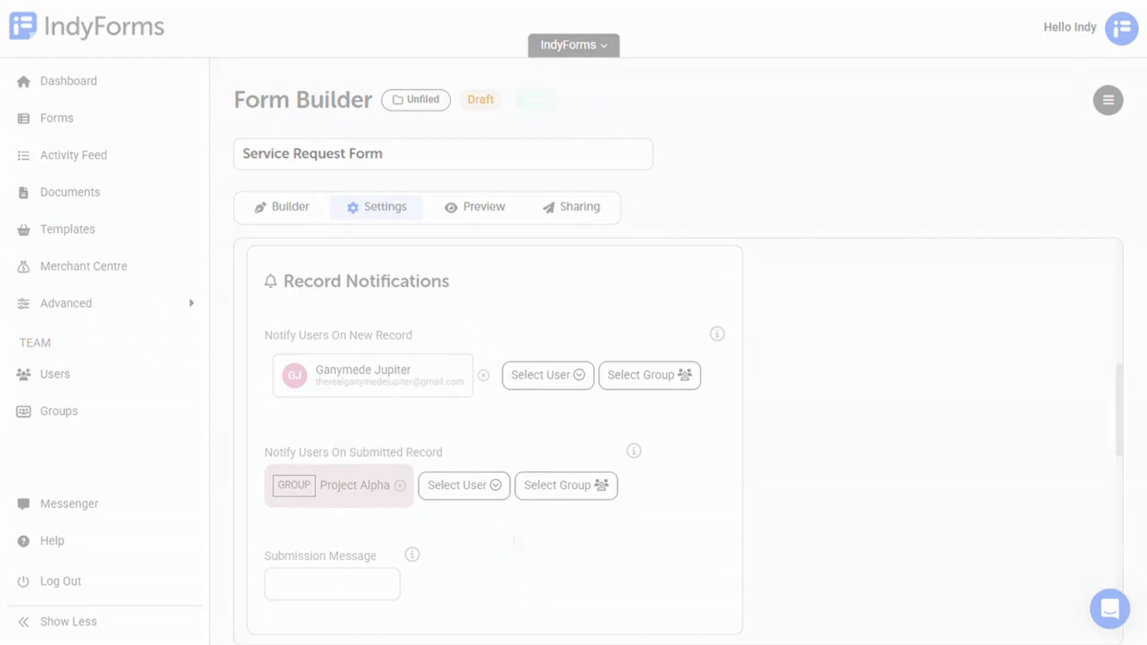
scroll(679, 441, "down", 7)
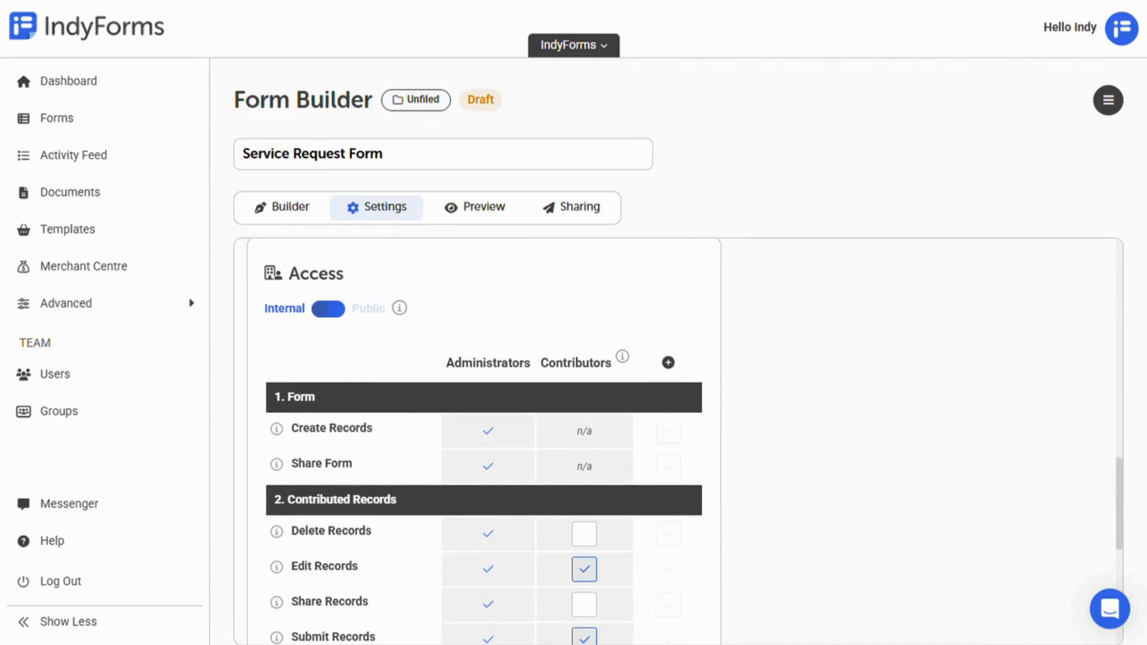
Step: Add Project Alpha as a group in the form's Access permissions
left_click(668, 363)
left_click(668, 413)
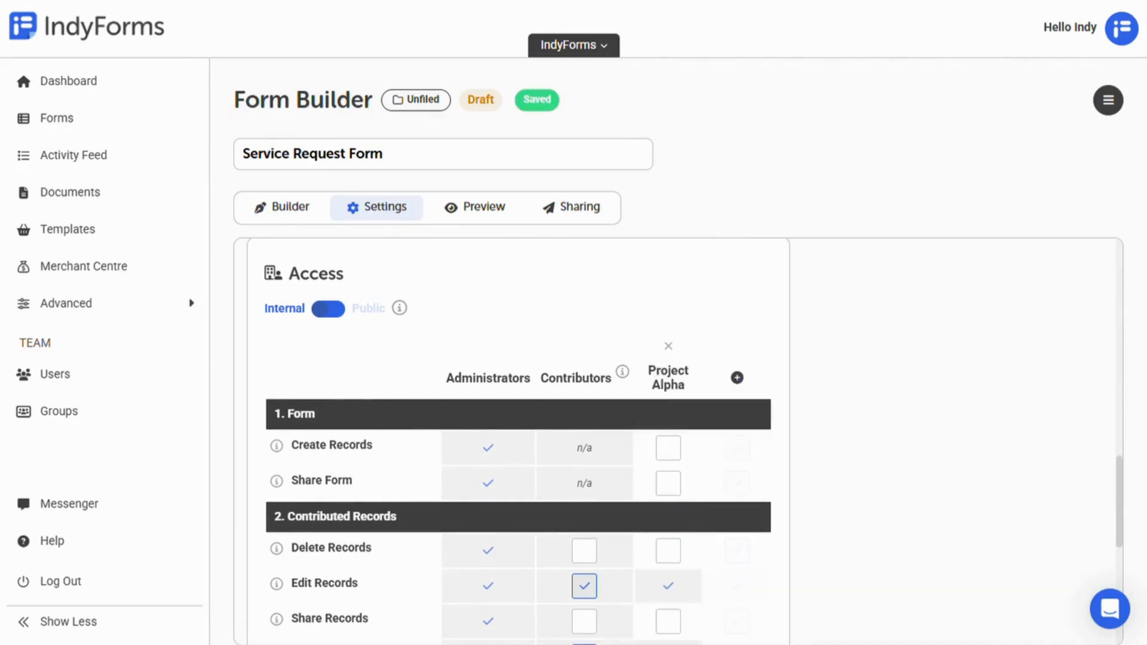
scroll(668, 279, "down", 5)
Step: Give Project Alpha Create Records, Share Records, Manage Action Items, View All Records and Unlock Submitted
left_click(669, 279)
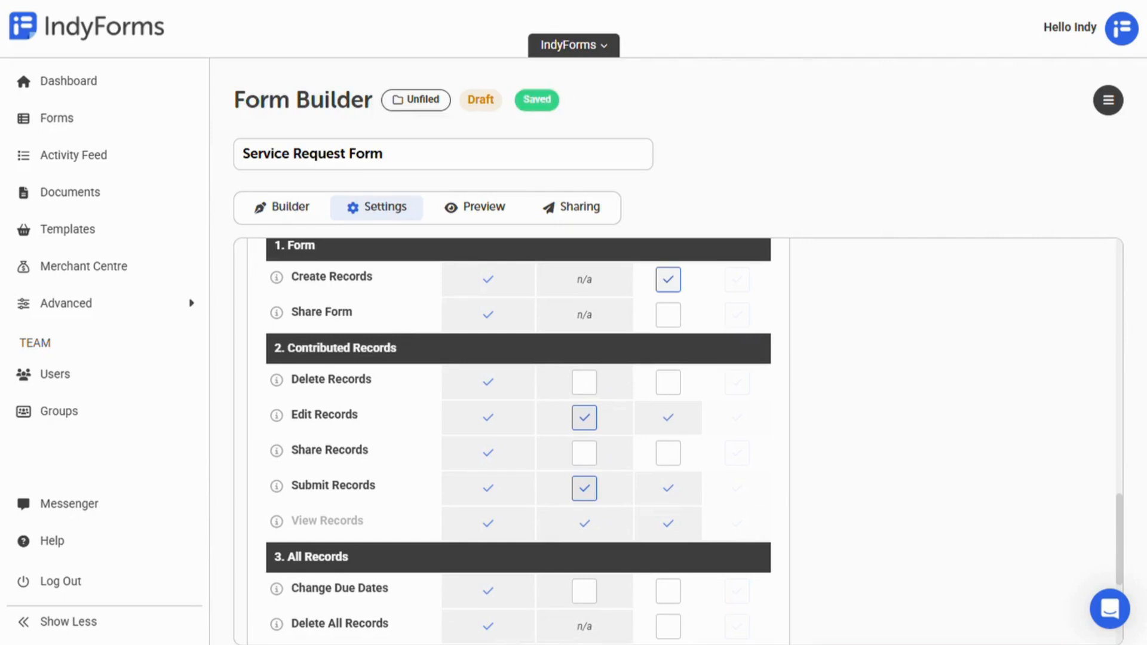
left_click(668, 453)
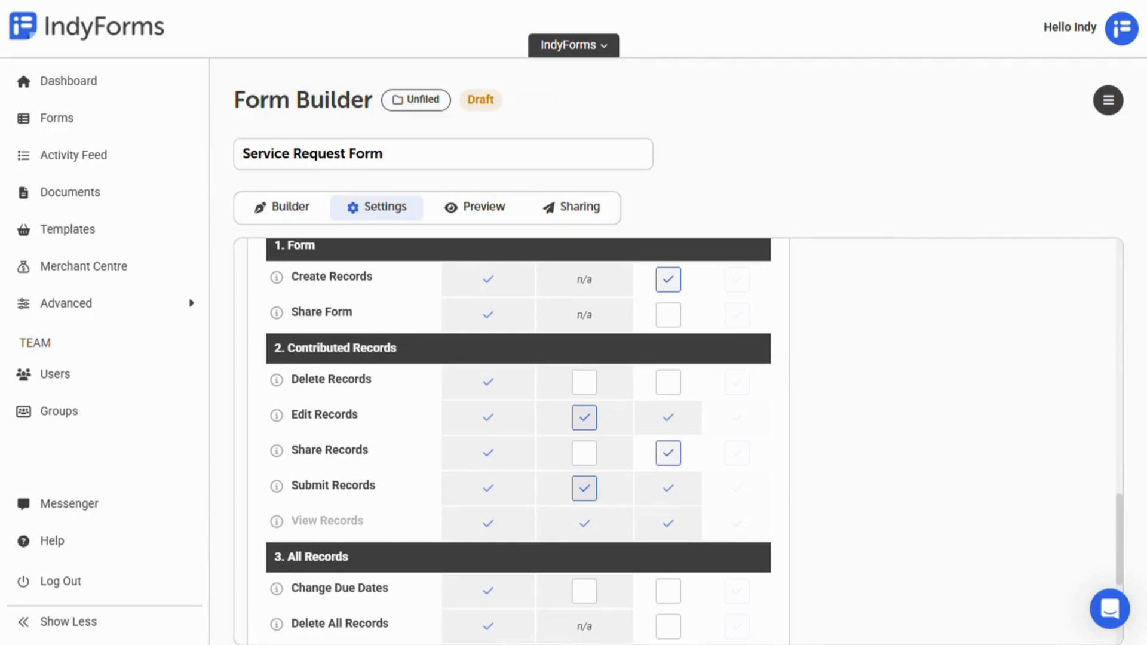
scroll(668, 453, "down", 3)
left_click(668, 529)
left_click(668, 599)
left_click(668, 564)
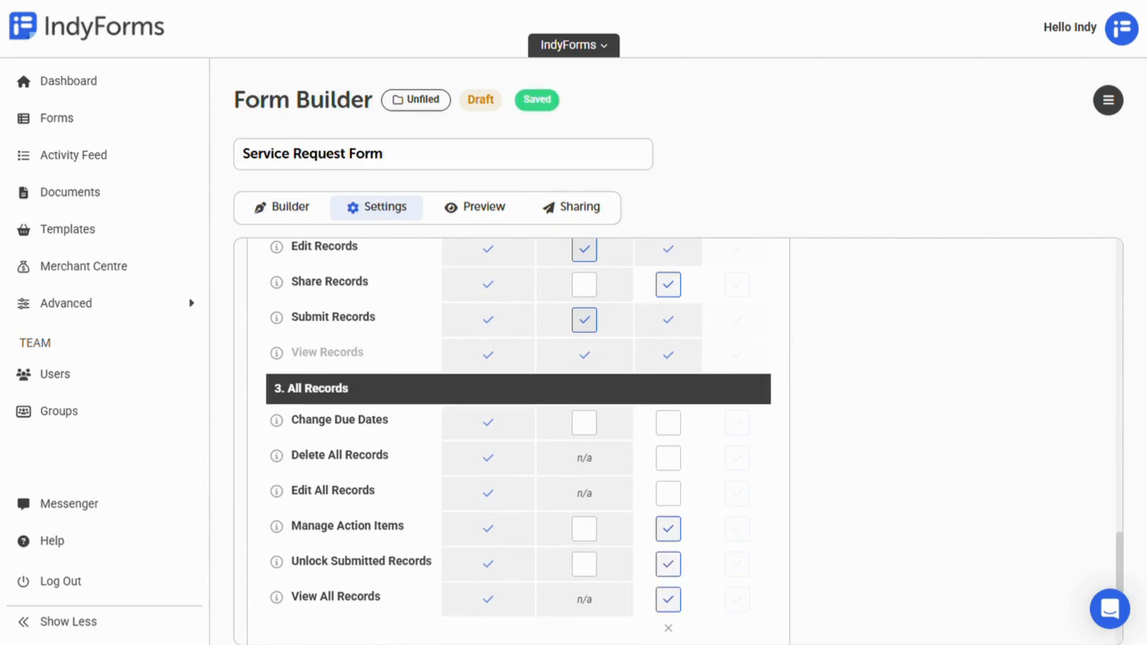
scroll(514, 442, "up", 6)
mouse_move(277, 458)
scroll(277, 533, "down", 3)
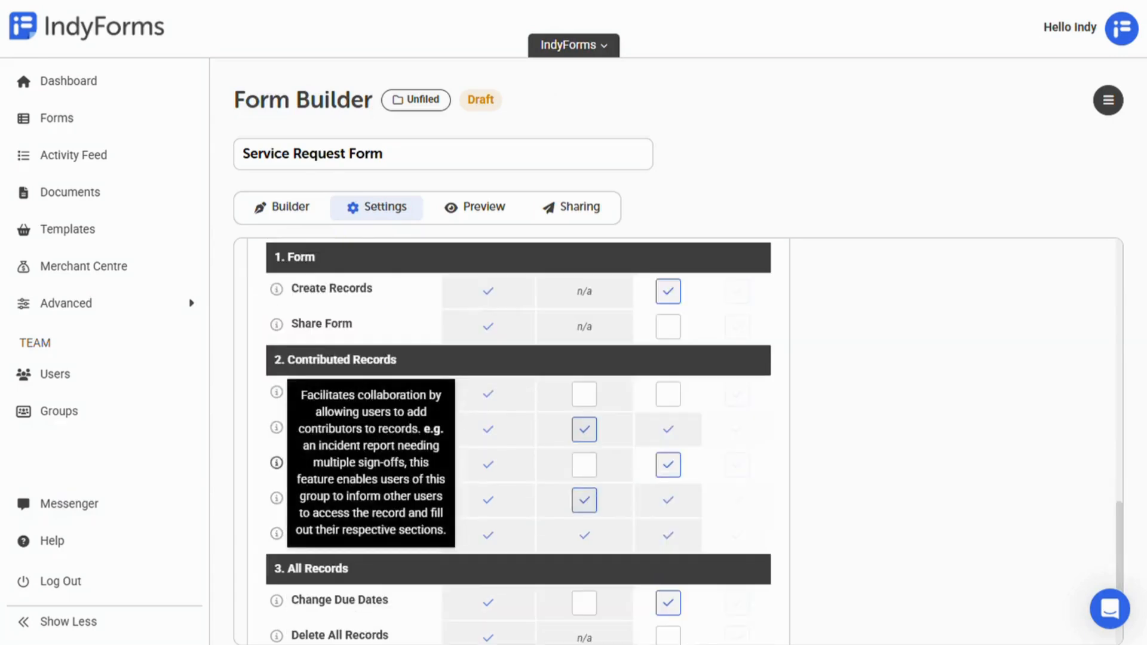
scroll(277, 533, "down", 4)
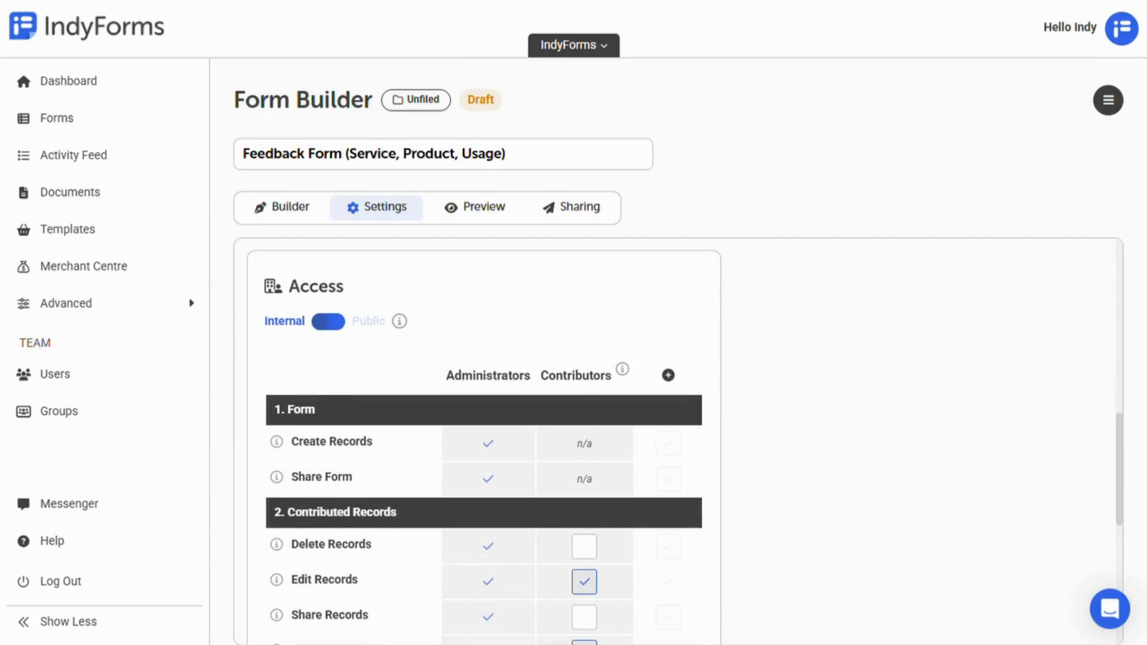
Step: Add General Users to the Access table with Create Records ticked
left_click(668, 375)
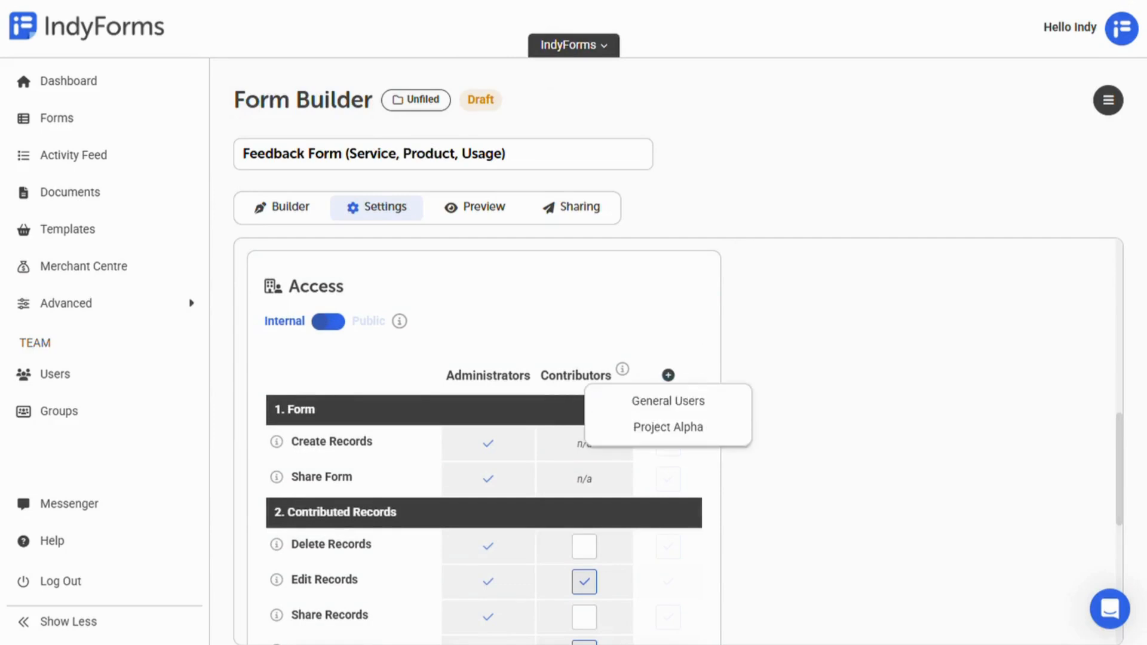
left_click(668, 401)
left_click(668, 460)
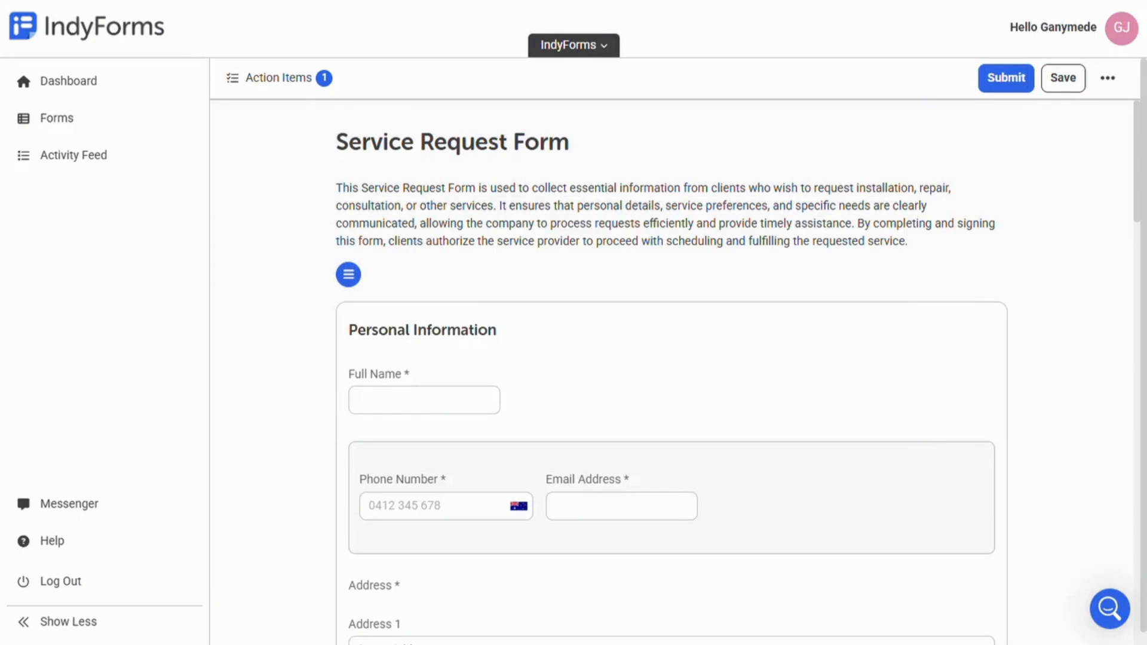
Step: Enter the requester's full name and phone number in the form
left_click(424, 400)
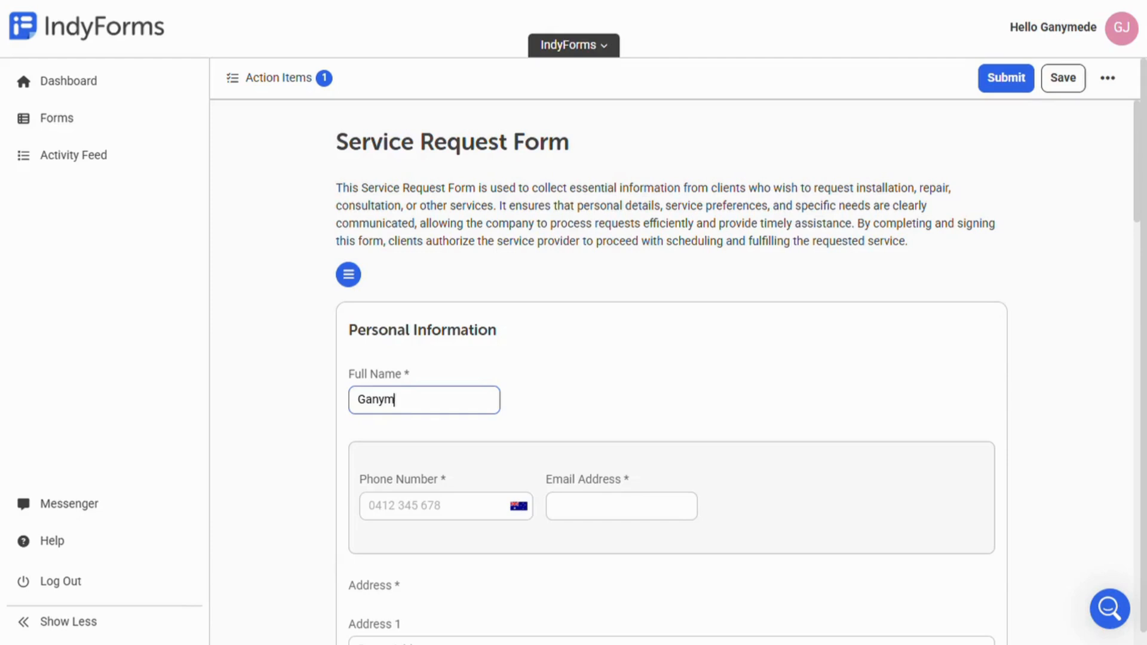
key("Tab")
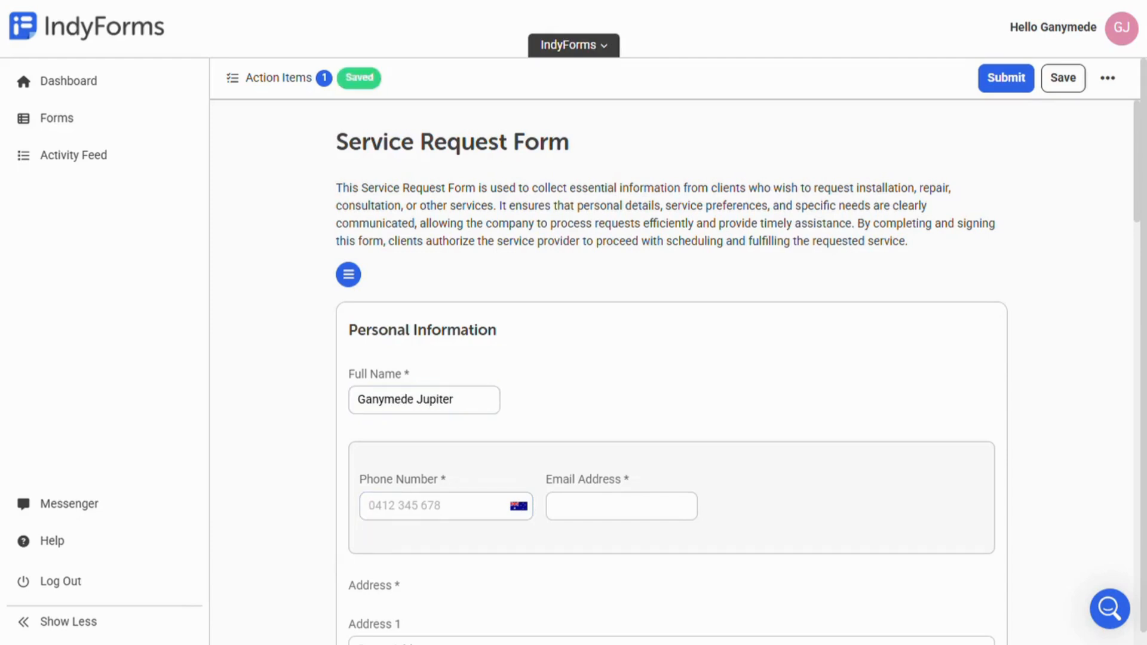
key("Tab")
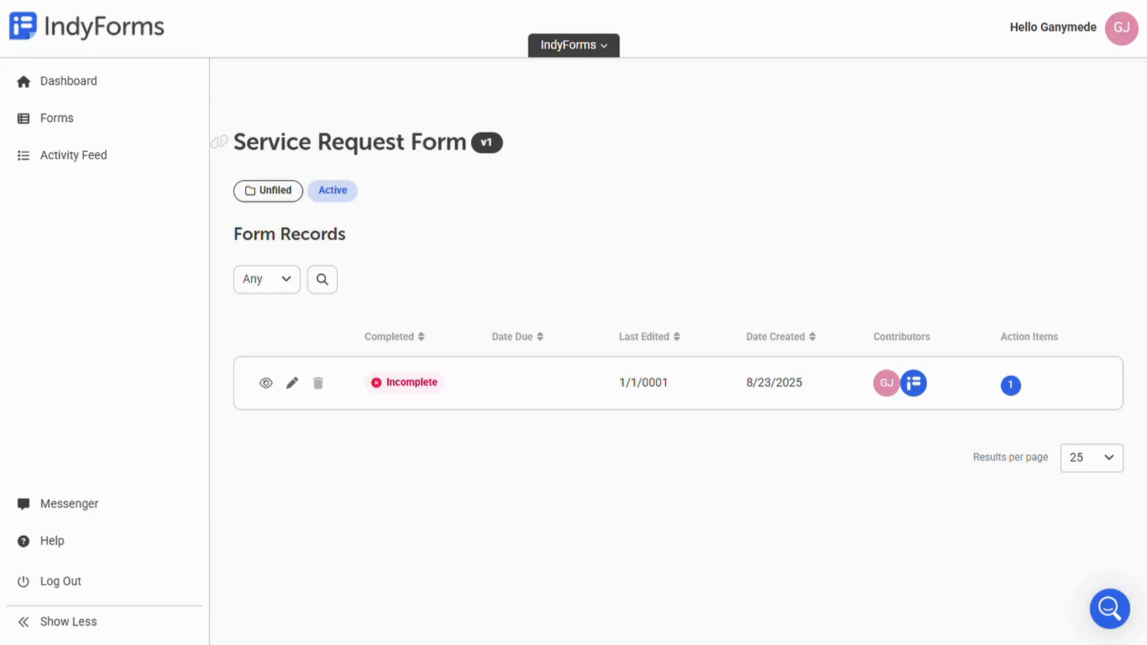
Step: Bring up the Service Request Form on the Form Builder's Builder tab
mouse_move(887, 383)
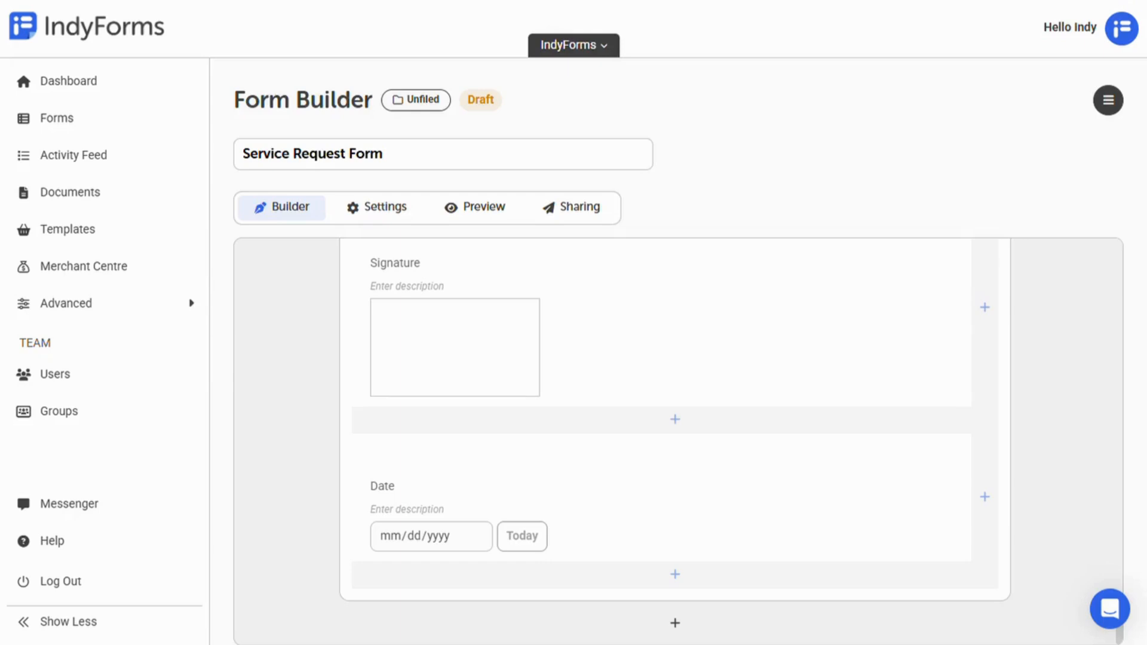
Step: Uncheck Contributors Can View for the Review Notes section and save
scroll(676, 441, "up", 16)
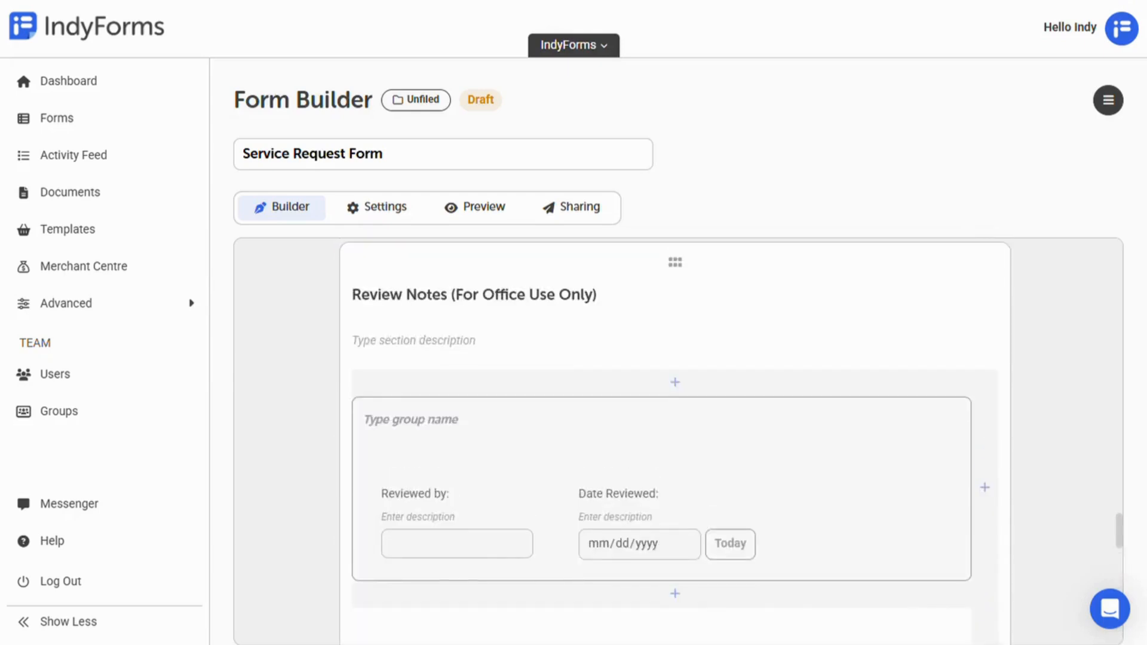
left_click(932, 292)
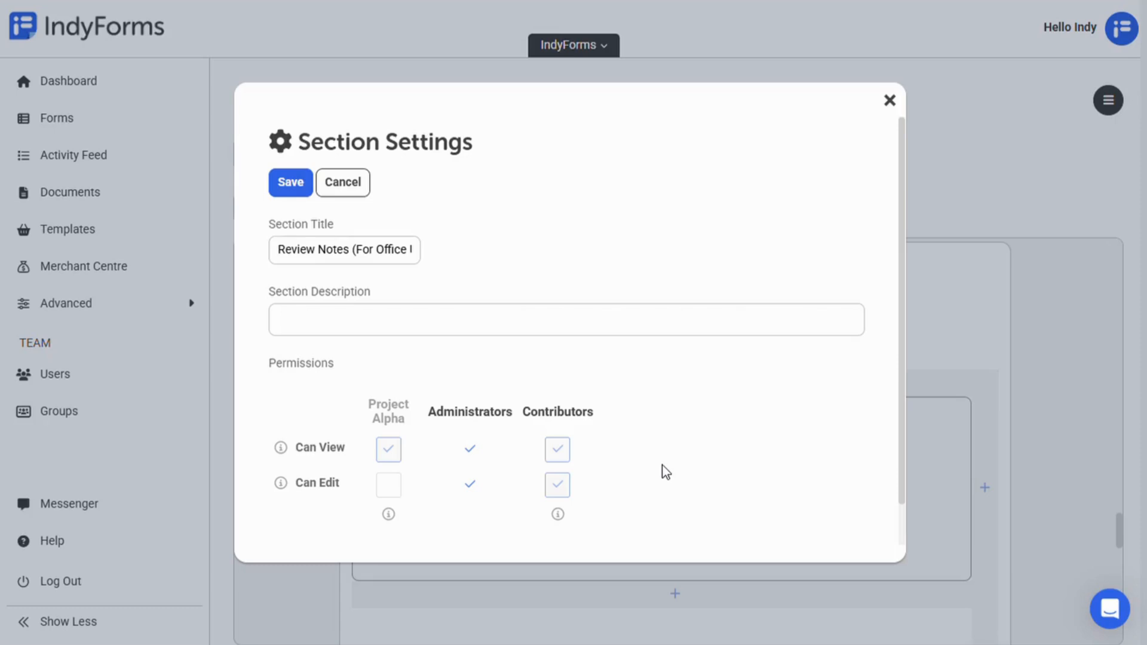
left_click(558, 449)
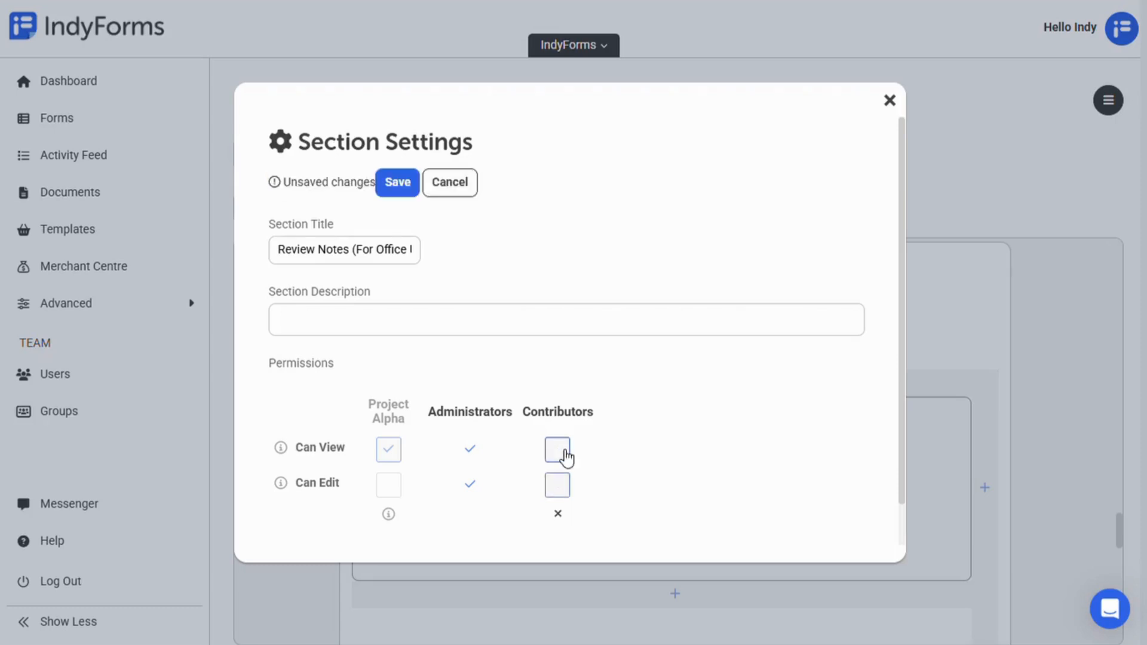
left_click(413, 202)
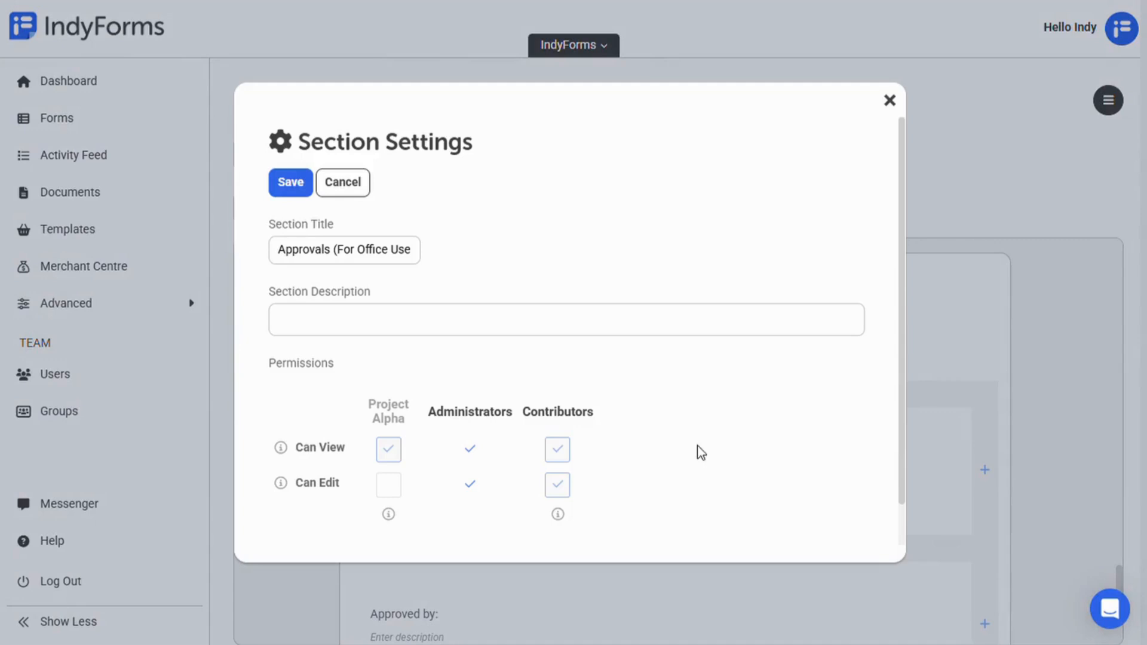
Step: Uncheck Contributors Can View for the Approvals section and save
left_click(561, 452)
left_click(398, 189)
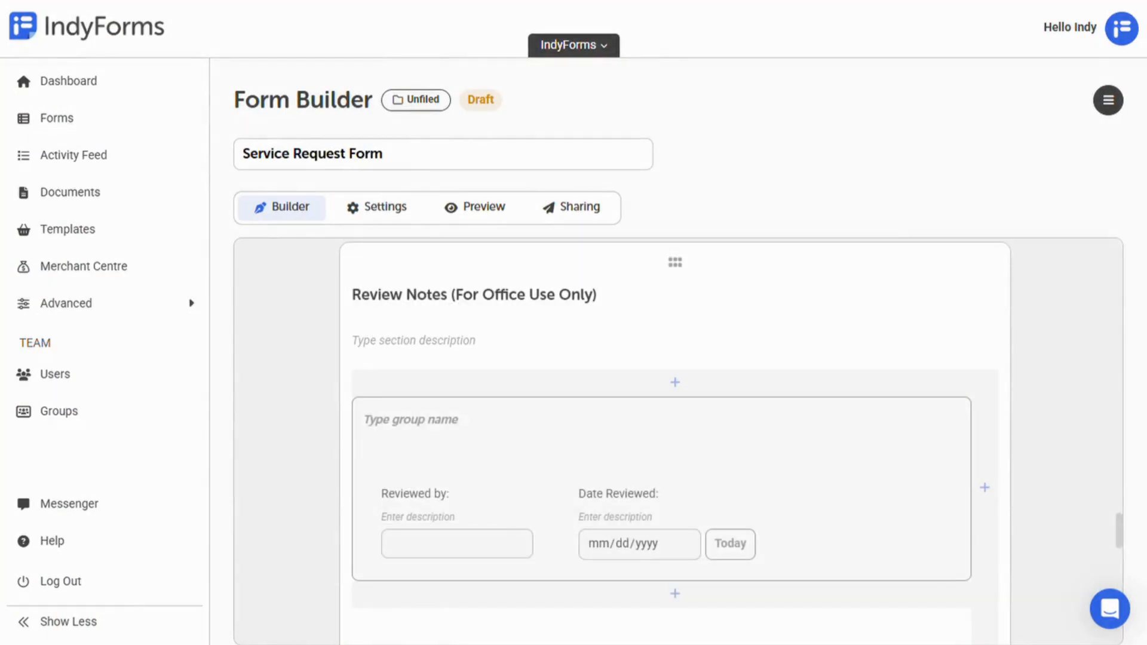
scroll(676, 442, "up", 20)
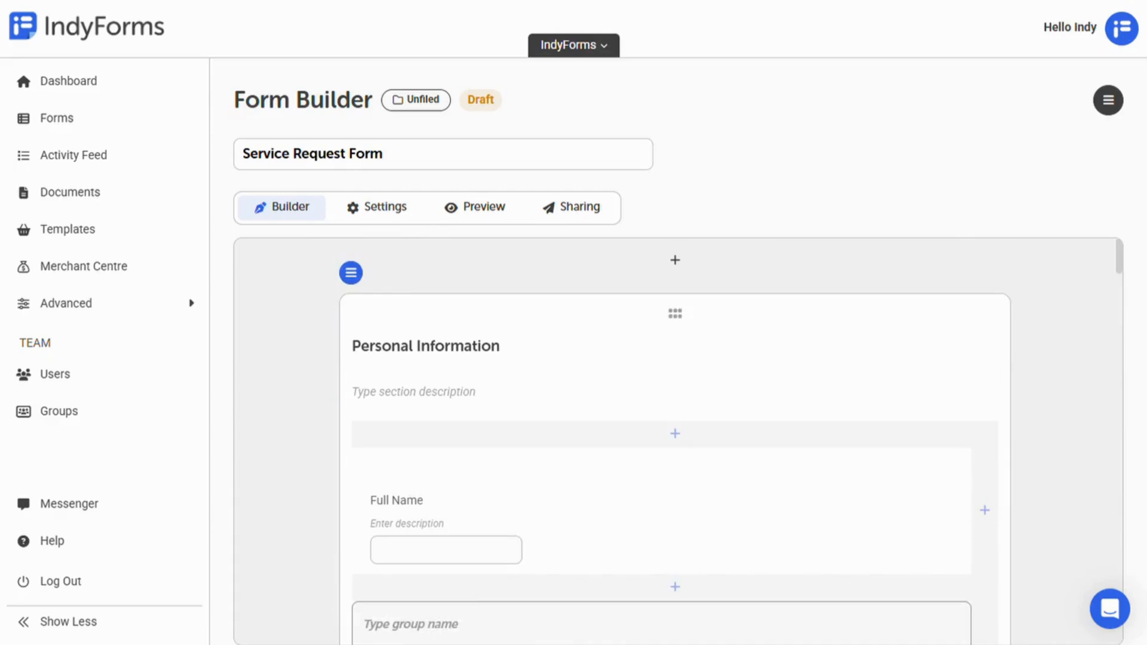
left_click(572, 207)
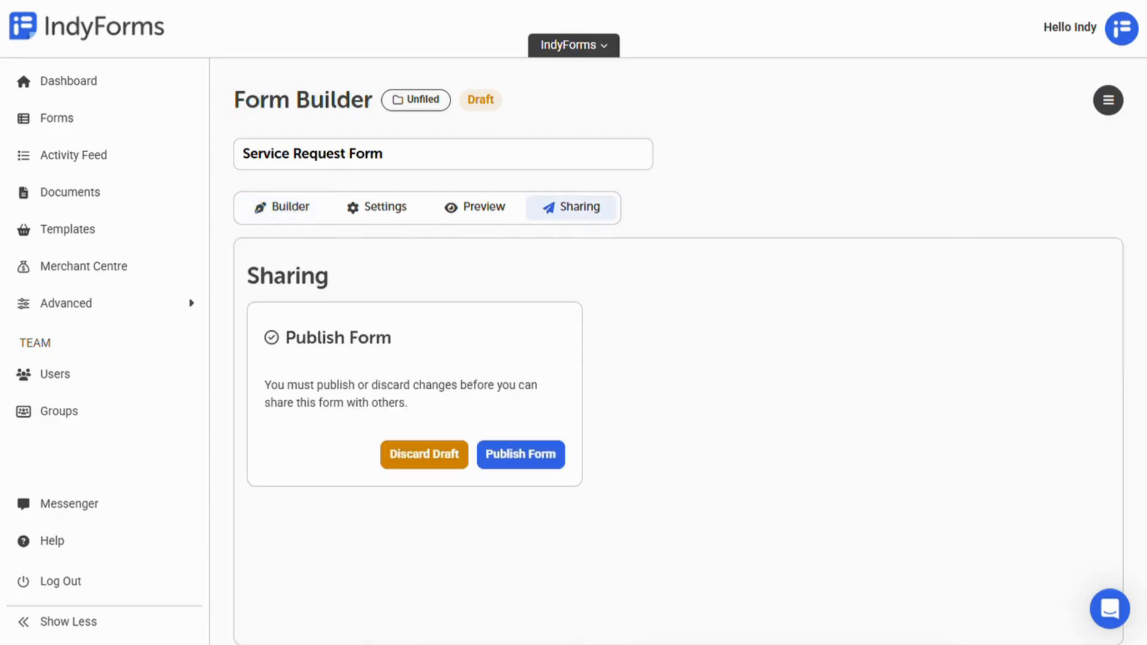
Step: Publish the form and add a schedule repeating every week on Saturday
left_click(545, 462)
scroll(637, 472, "down", 3)
left_click(438, 566)
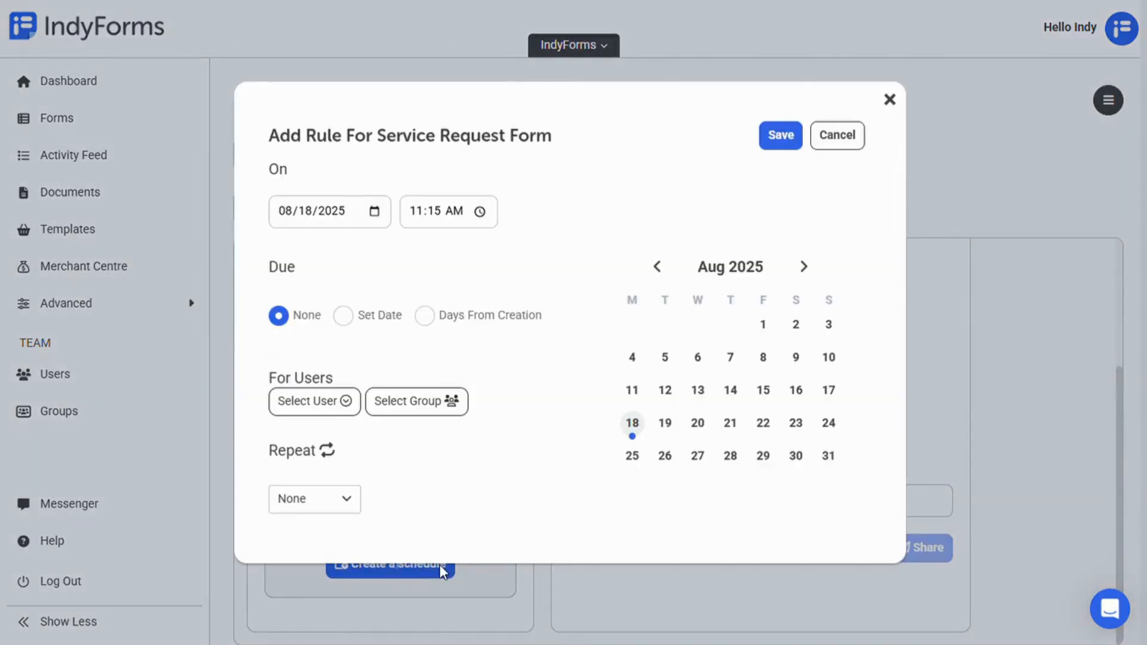
left_click(342, 505)
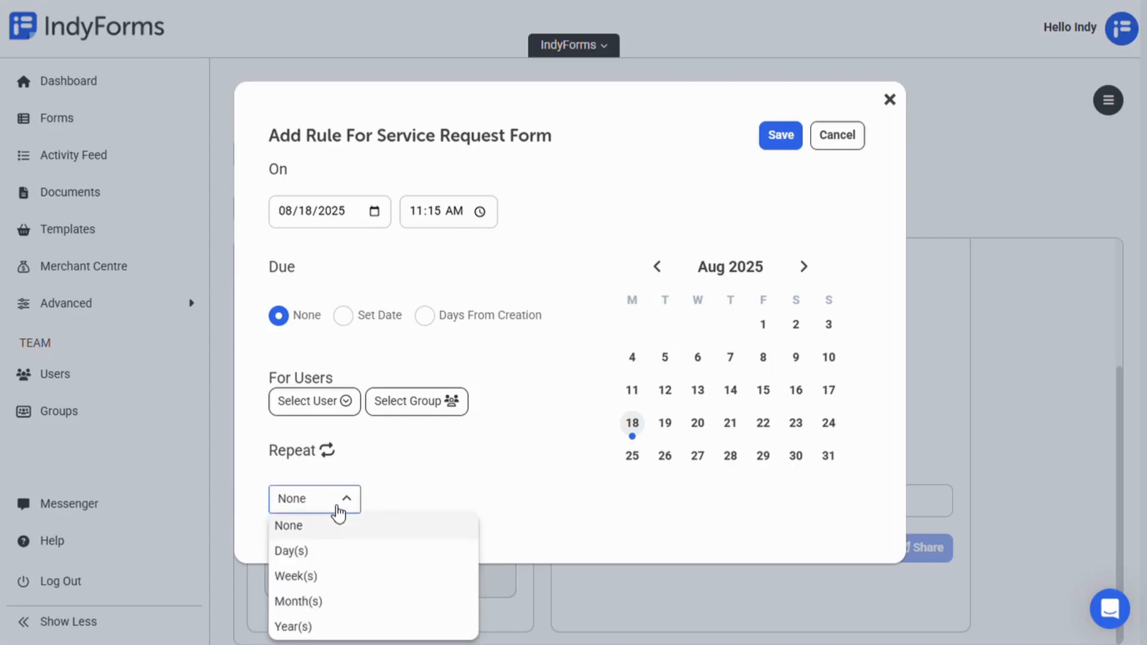
left_click(335, 585)
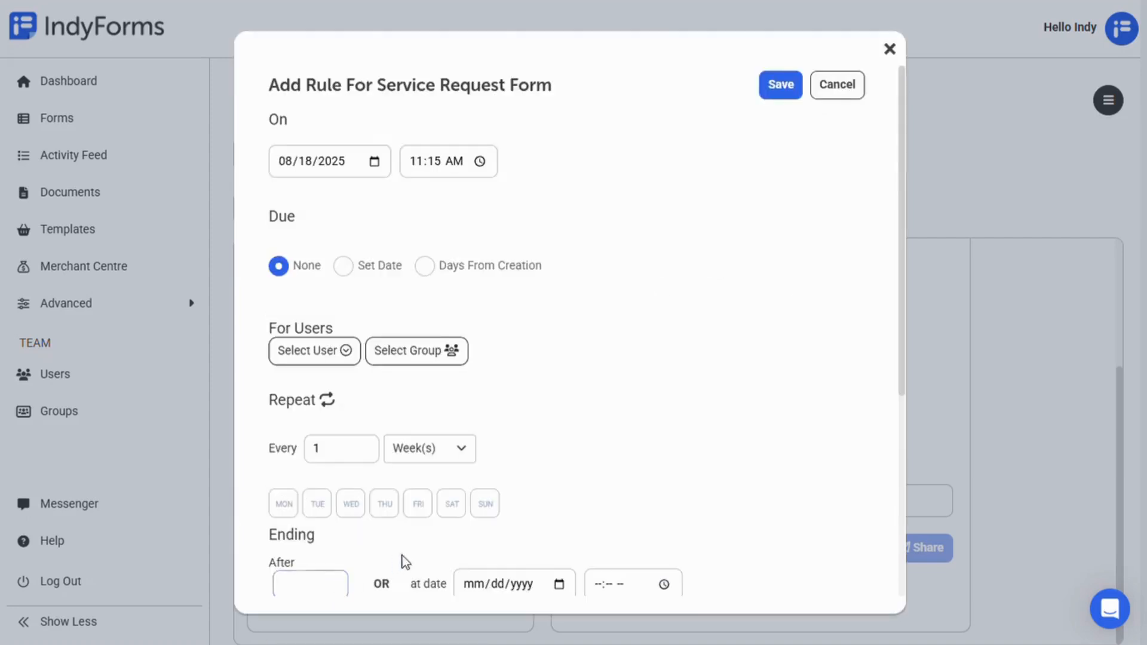
scroll(395, 558, "down", 3)
left_click(452, 335)
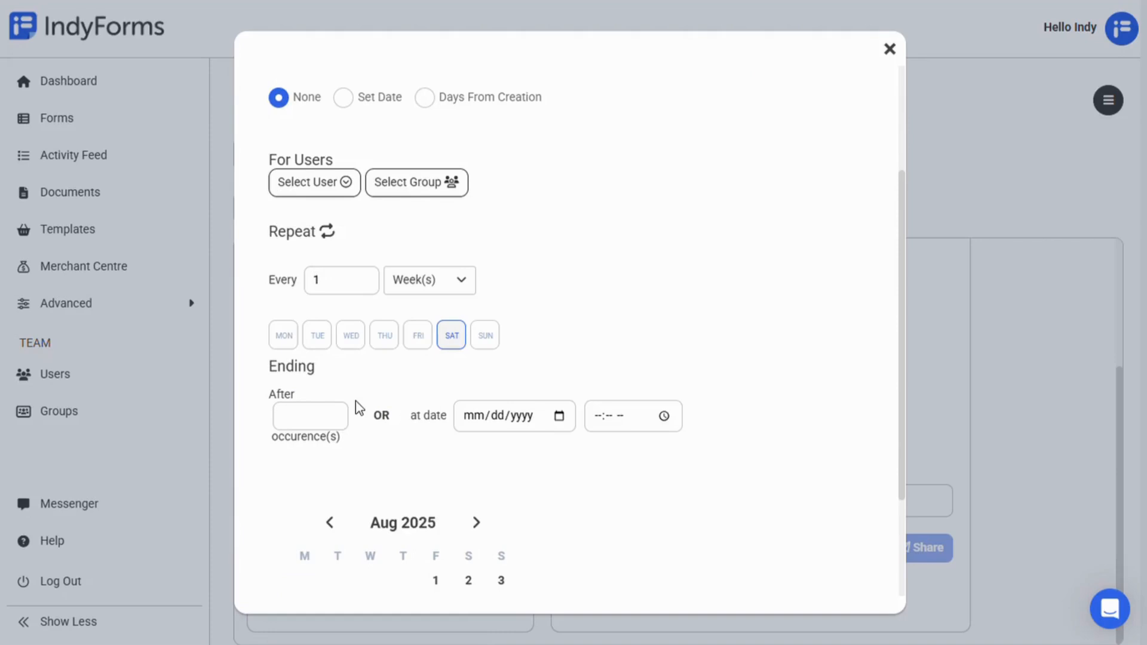
scroll(359, 371, "up", 3)
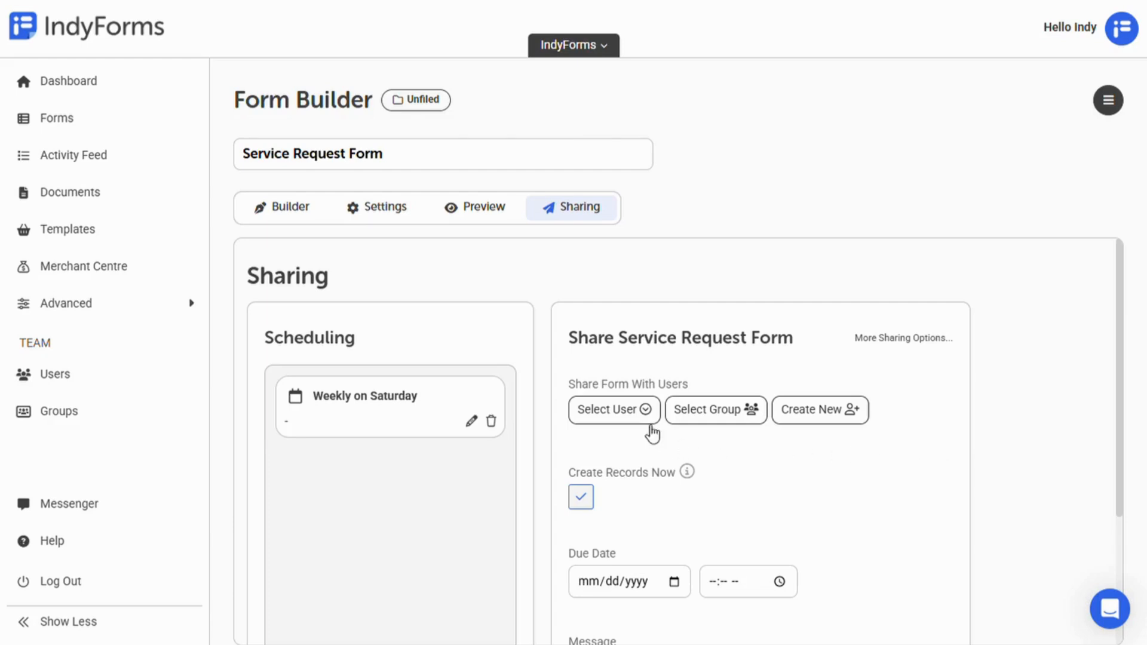
Step: Pick the Project Alpha group and share the form, keeping Create Records Now checked
left_click(717, 426)
left_click(628, 267)
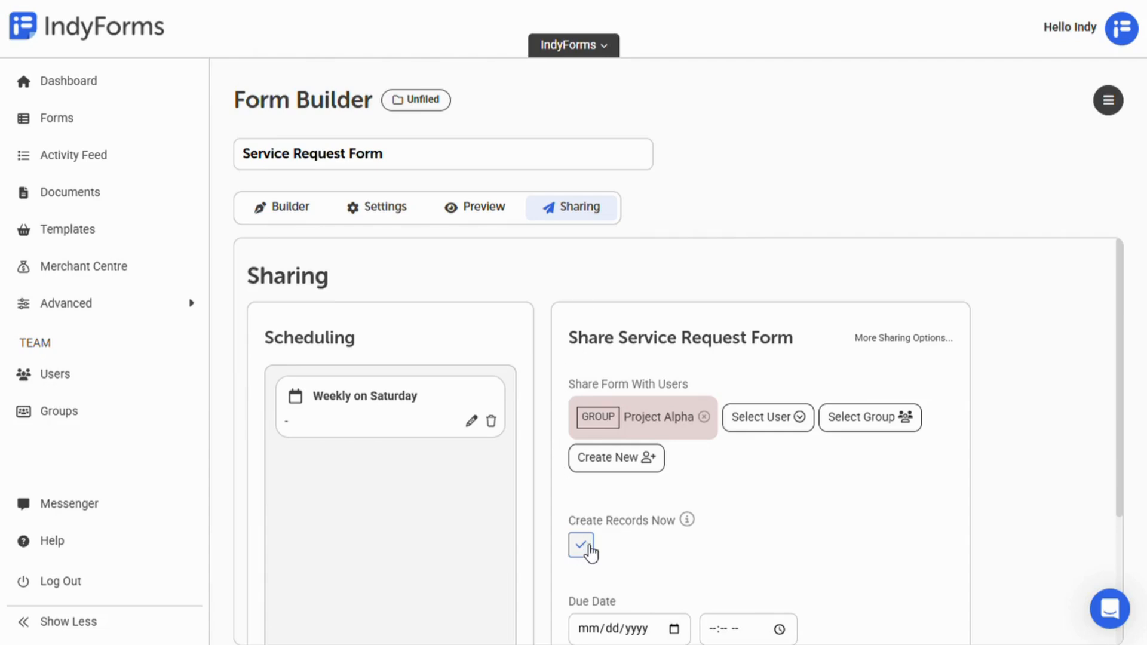
scroll(590, 553, "down", 3)
scroll(863, 484, "down", 1)
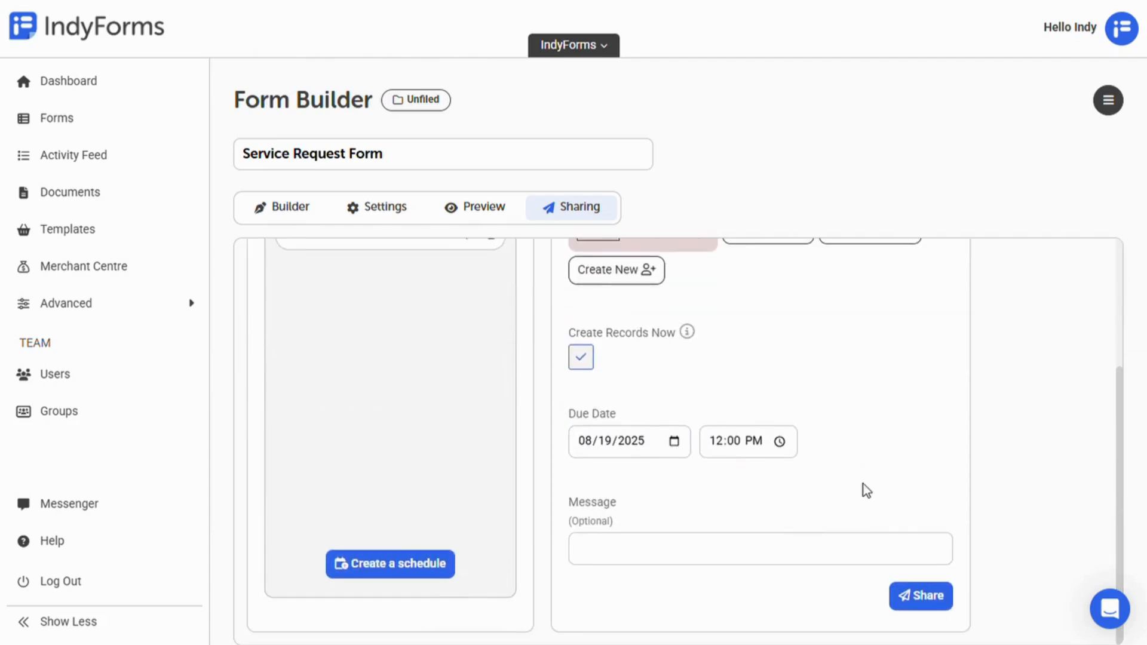
left_click(858, 553)
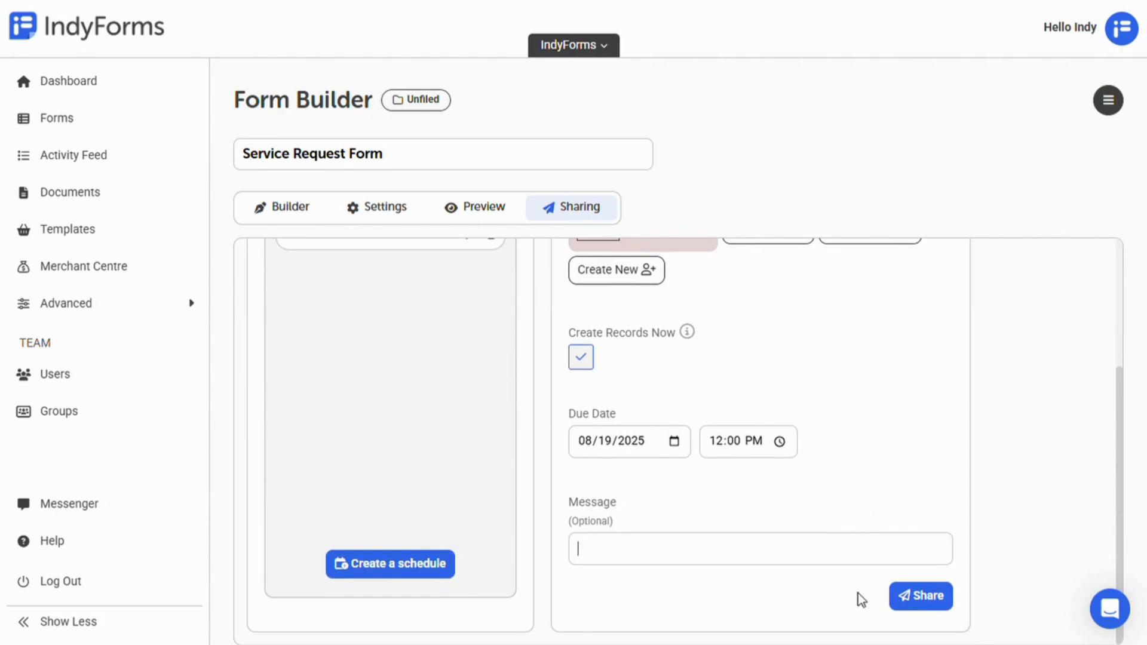
left_click(907, 605)
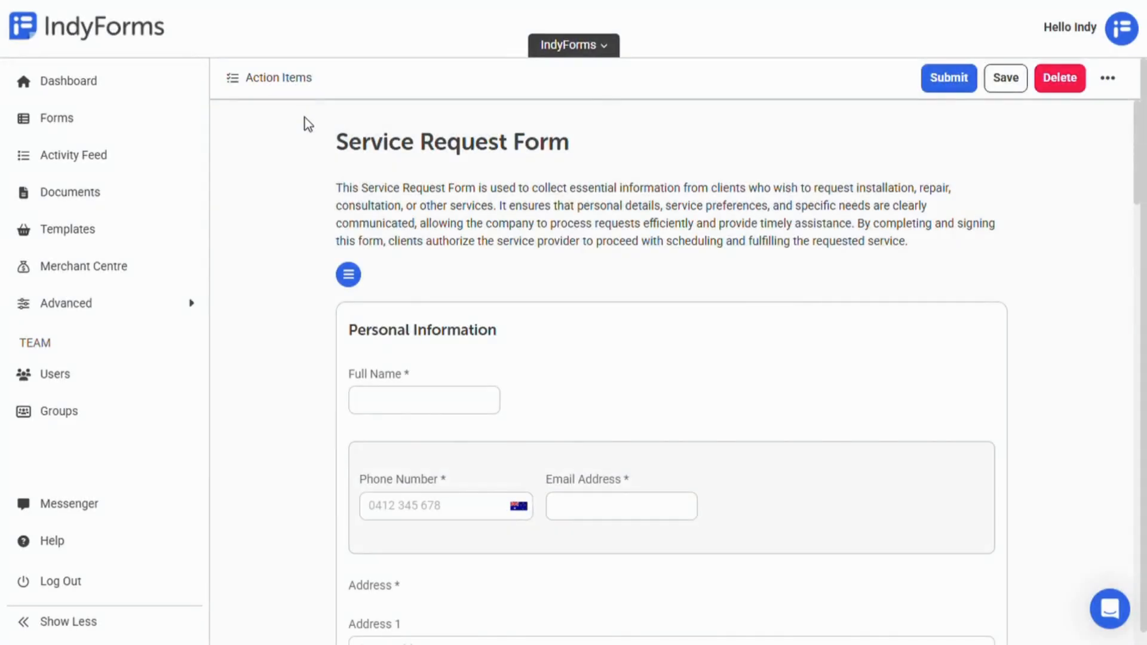
Step: Start a new action item labelled 'Follow-Up' with a description about following up on the service request
left_click(298, 80)
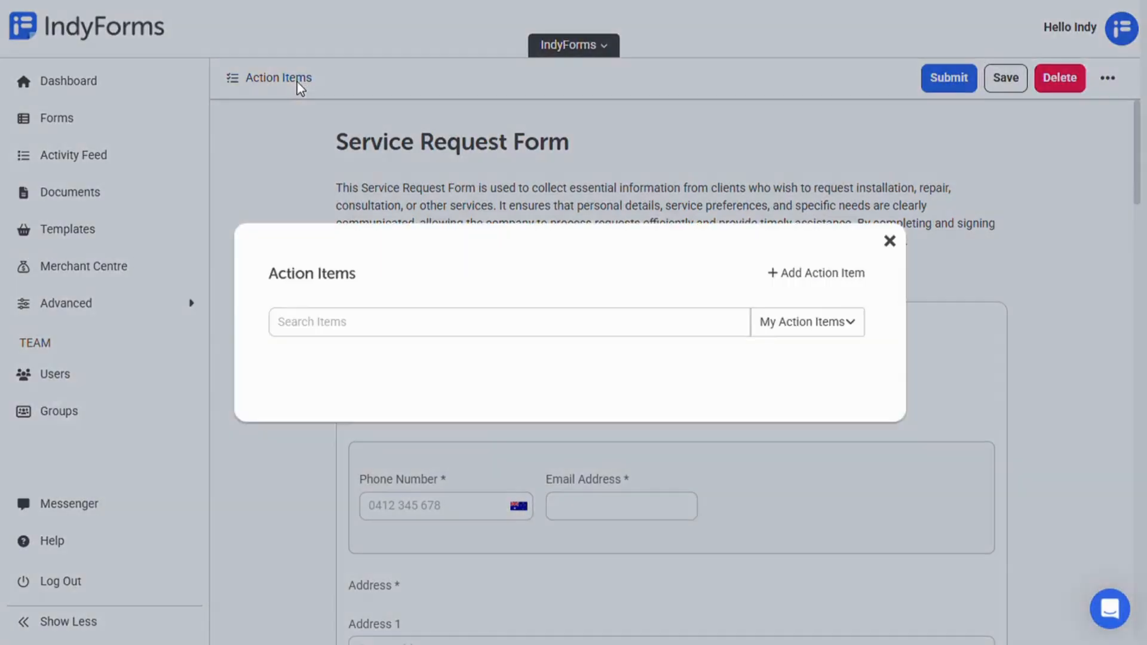
left_click(777, 266)
left_click(392, 173)
type("Follow-Up")
left_click(383, 325)
type("Share form with Joe to follow up on service request")
Step: Set the action item due 08/19/2025, assign it to the current user, and save it
left_click(384, 453)
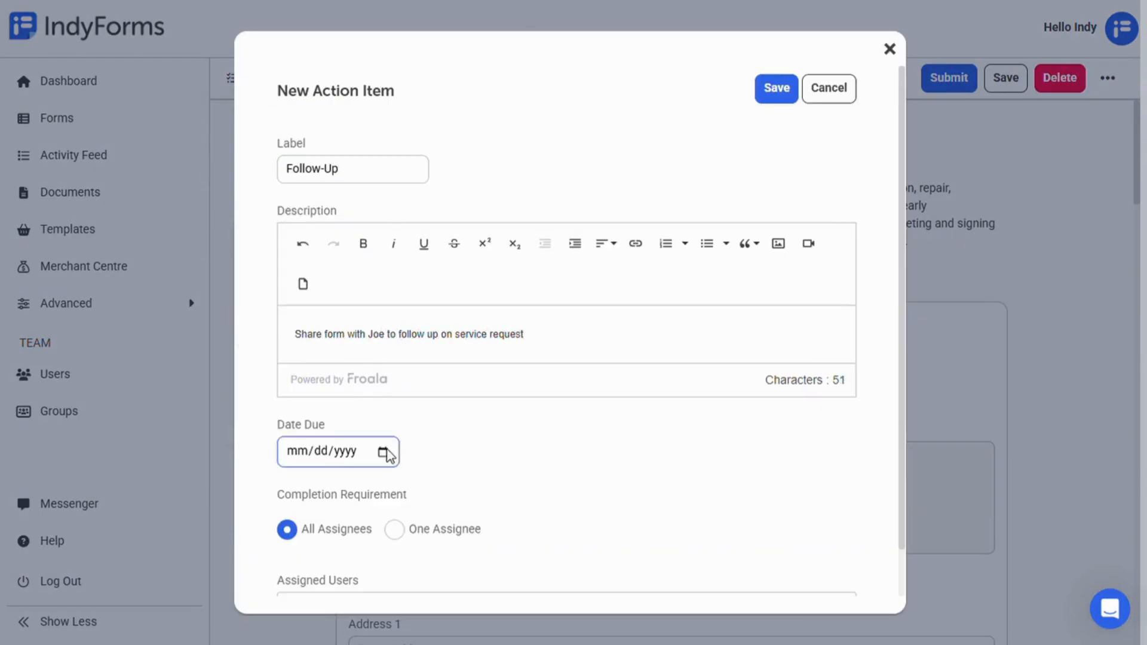
left_click(345, 335)
scroll(505, 471, "down", 1)
left_click(503, 556)
left_click(500, 525)
scroll(586, 487, "down", 1)
scroll(687, 299, "up", 3)
left_click(777, 91)
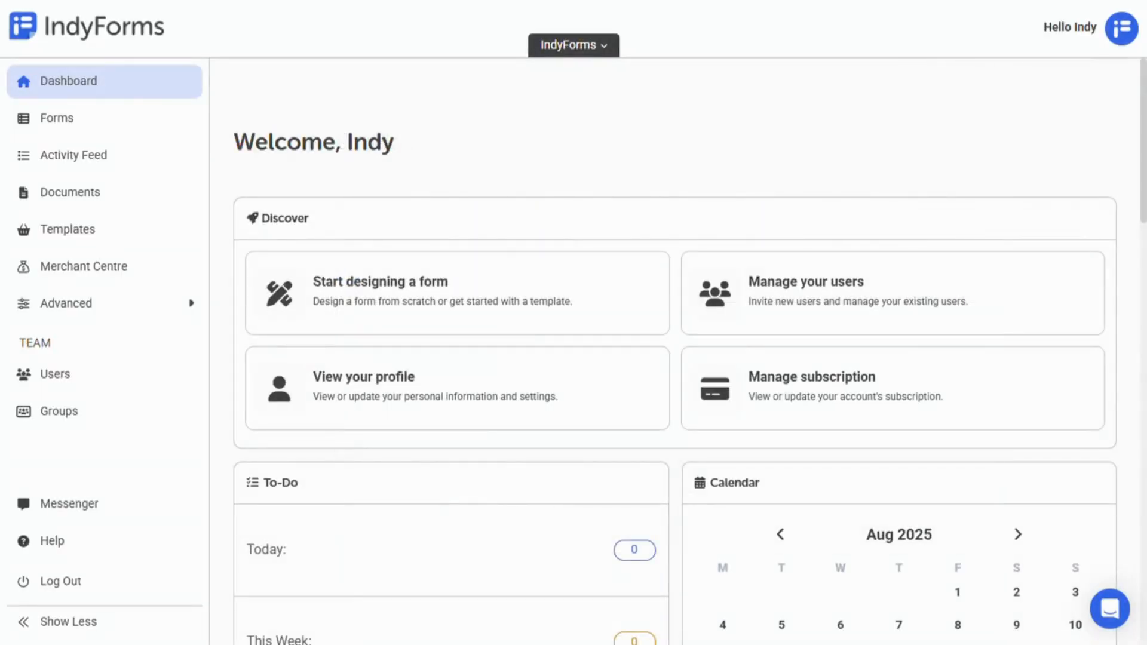
Step: Send IndyBot the message 'Hi there! Can you show me around?'
scroll(676, 353, "down", 15)
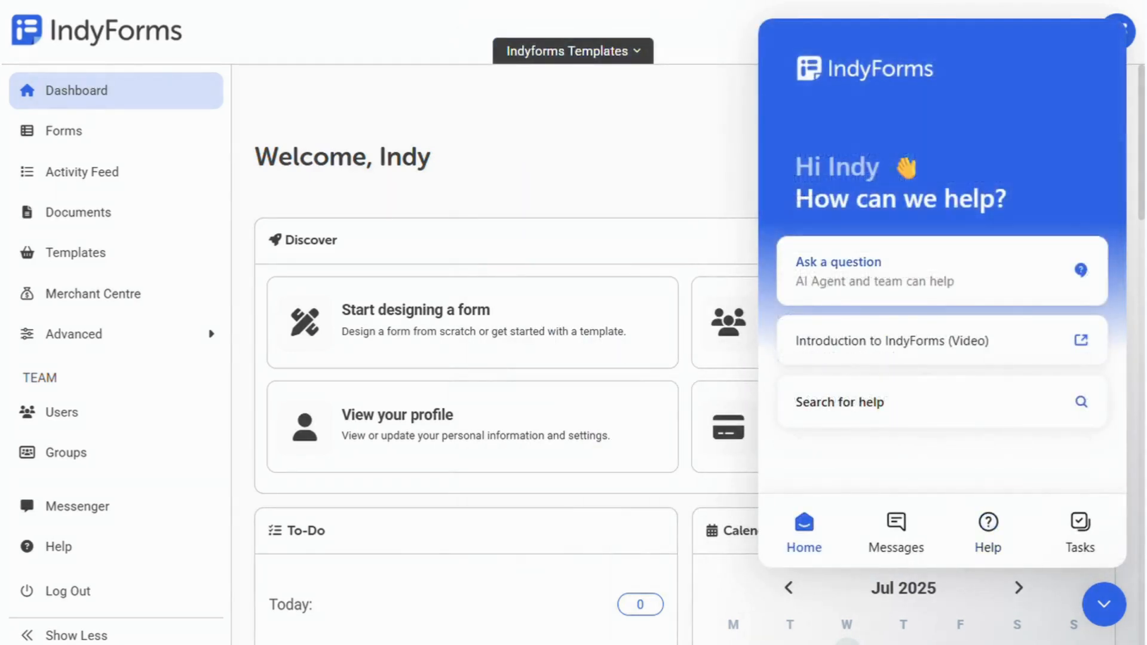
left_click(840, 266)
type("Hi there! Can you show me around?")
key("Return")
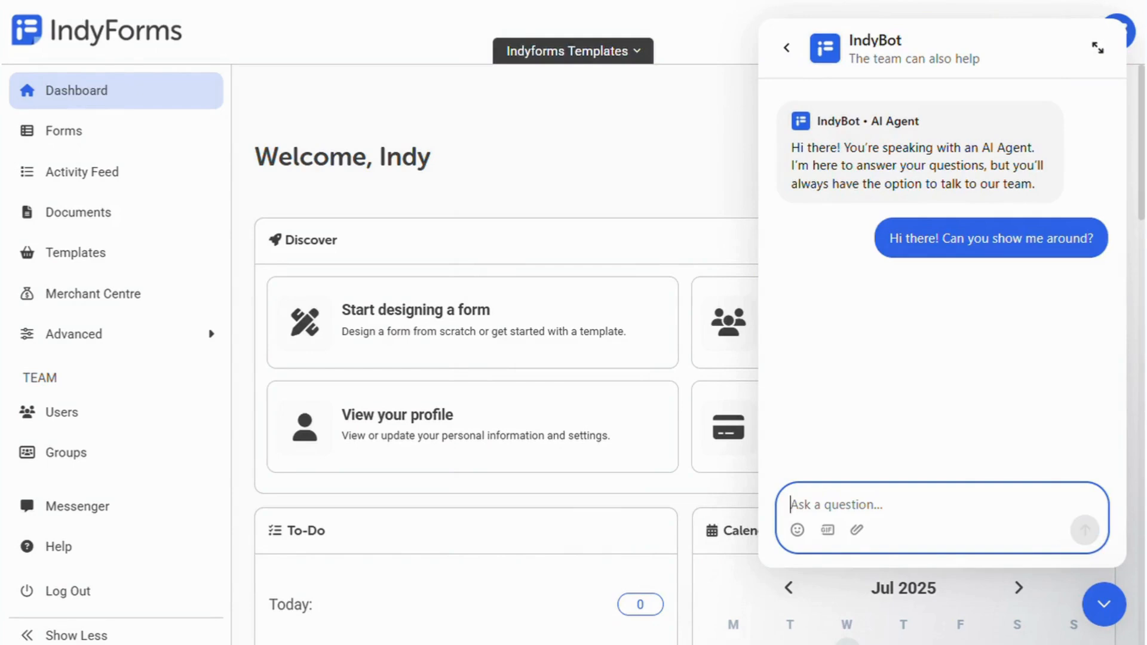